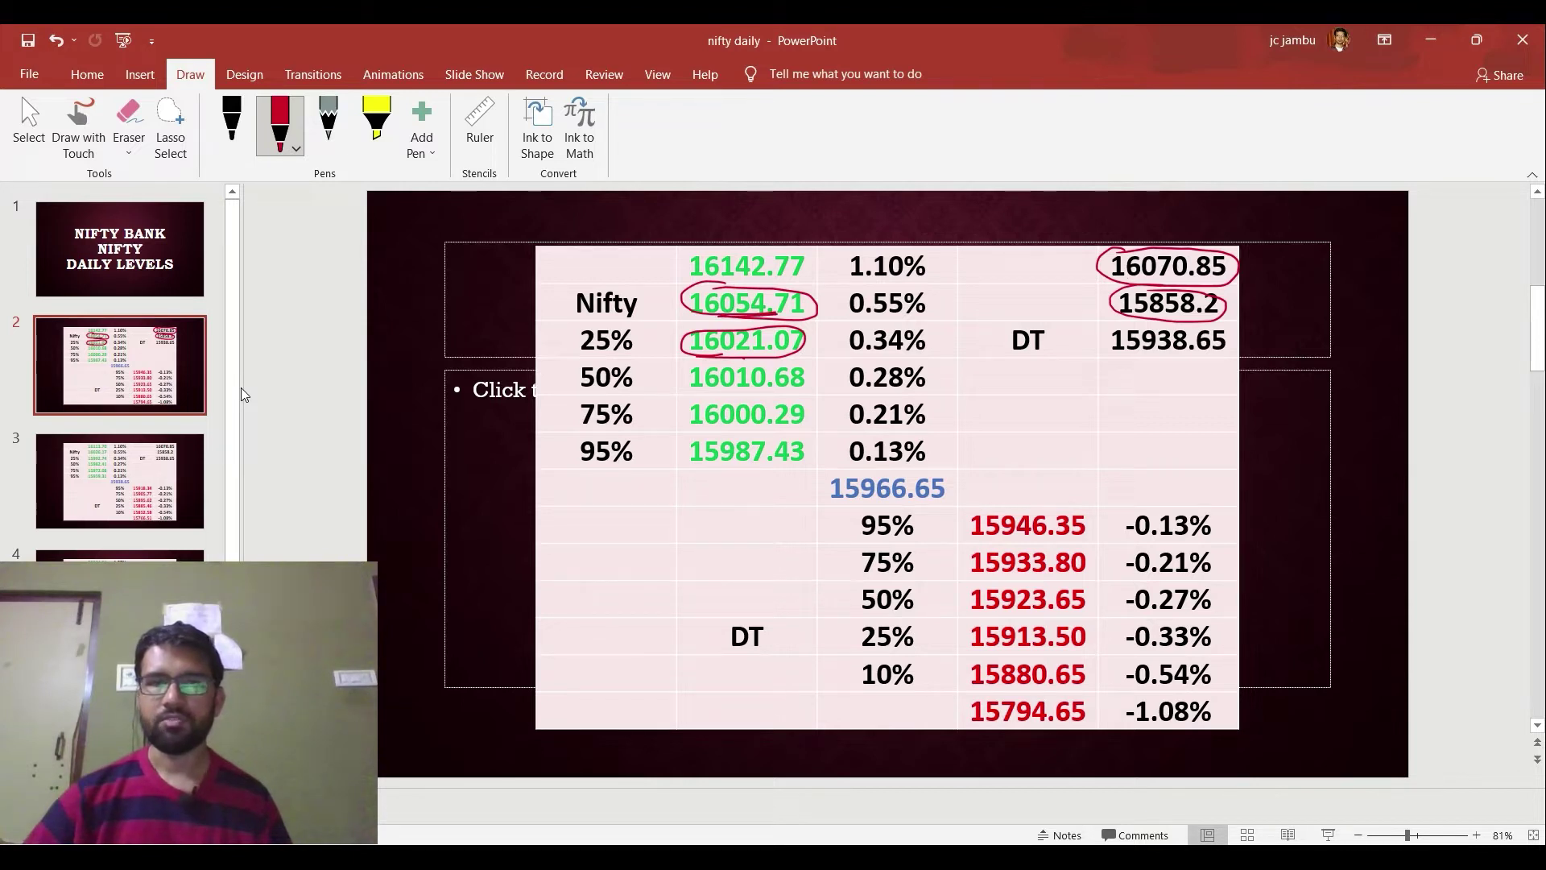
- Annotate the Nifty levels in red ink with a two-headed arrow from 16054.71 to below 15987.43 and circles around 15880.65, 15933.80 and 16142.77
mouse_move(680, 302)
left_mouse_down()
mouse_move(654, 343)
mouse_move(662, 483)
mouse_move(683, 483)
left_mouse_up()
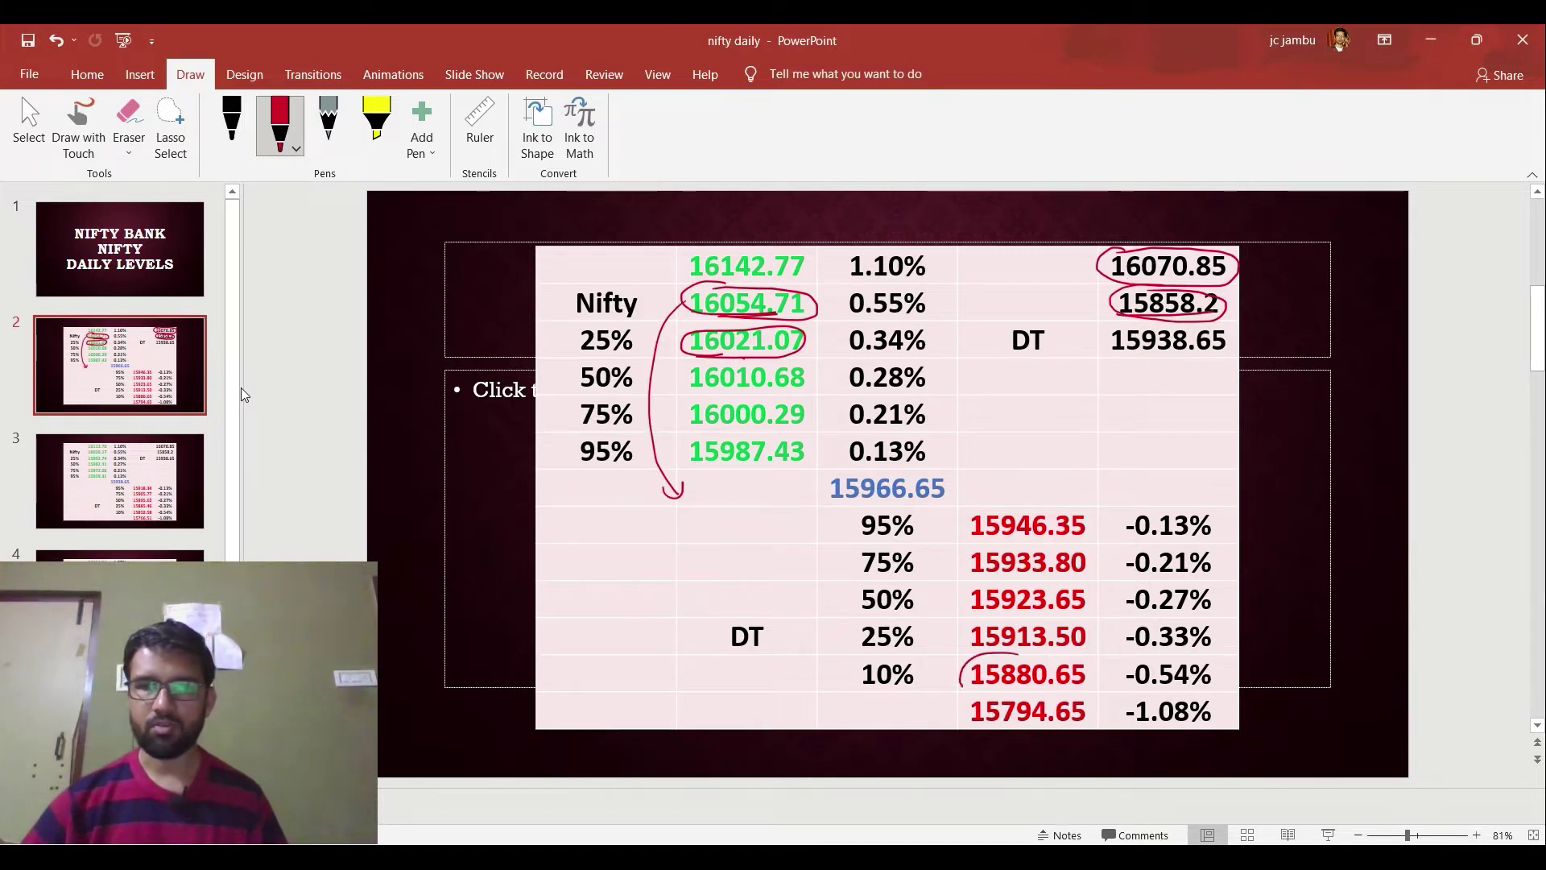
mouse_move(1034, 690)
left_mouse_down()
mouse_move(1081, 686)
mouse_move(976, 654)
left_mouse_up()
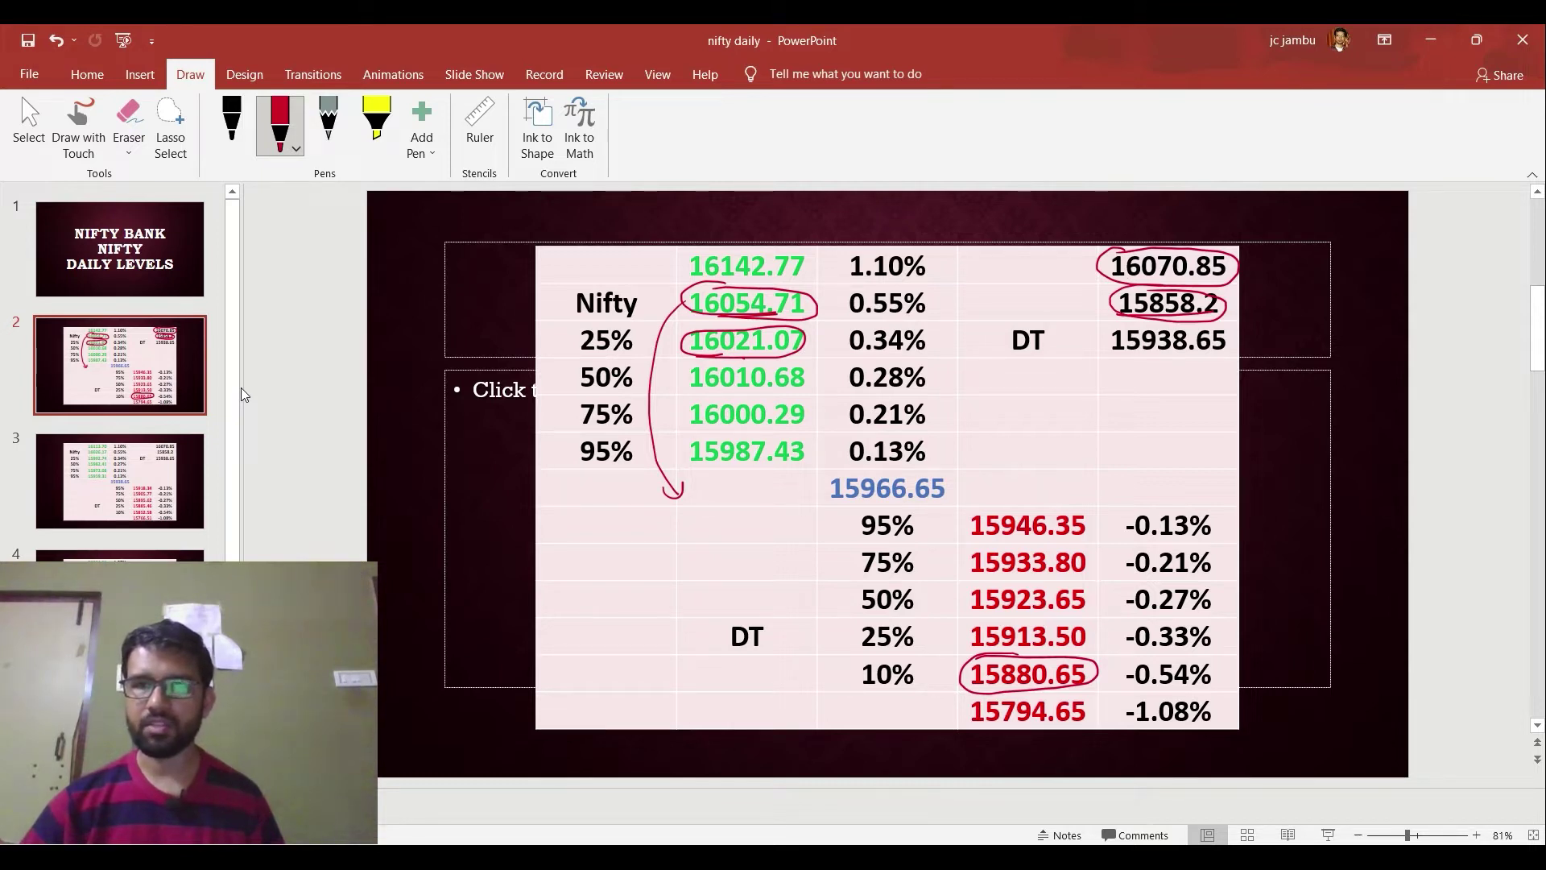
left_click_drag(961, 559, 1041, 578)
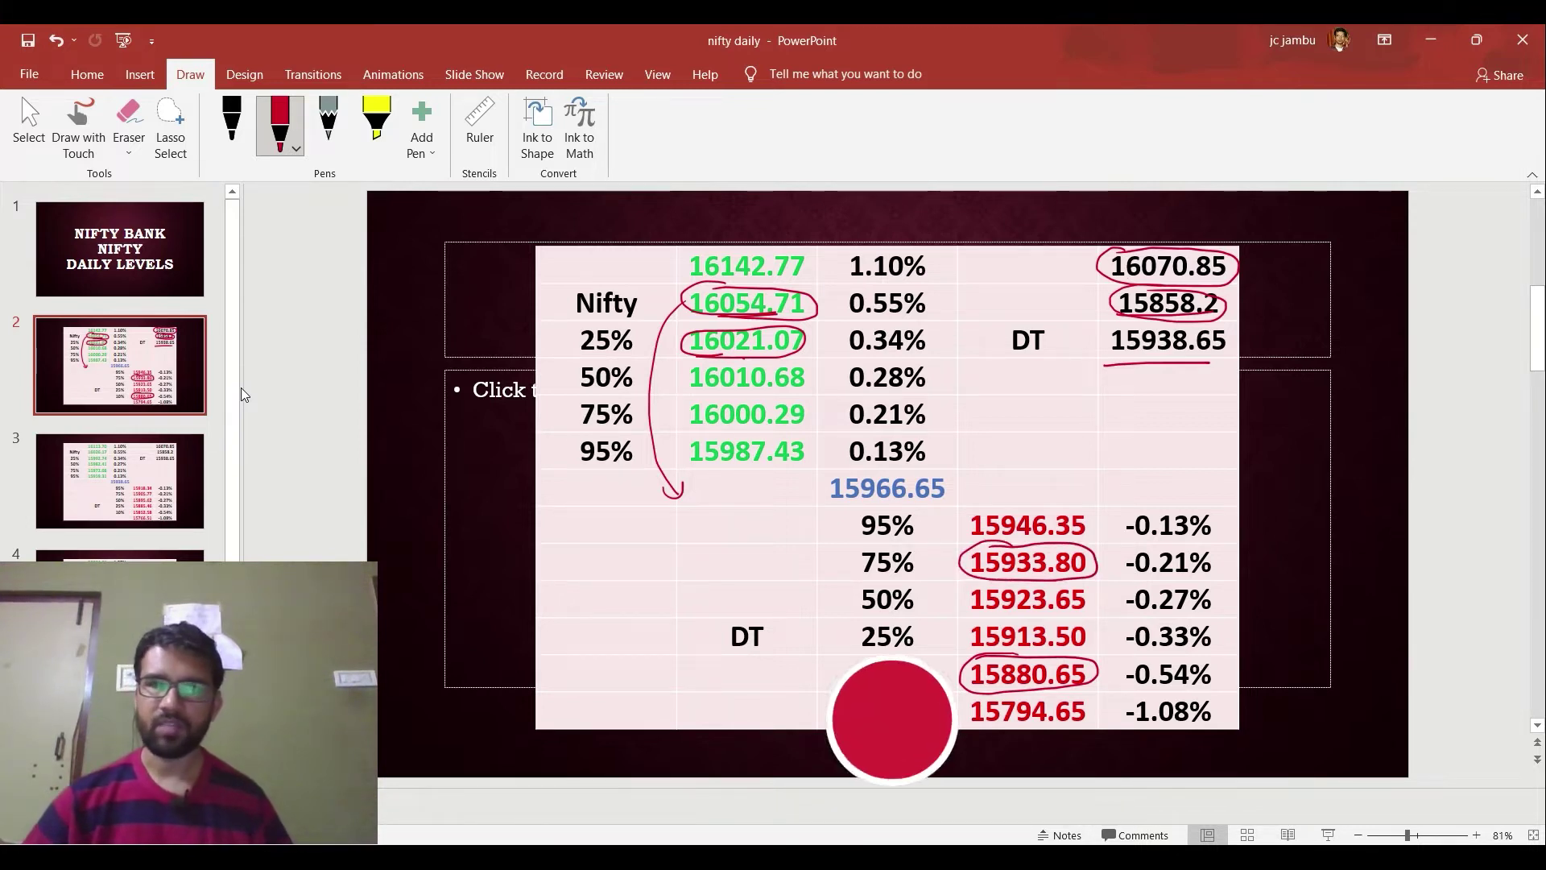
left_click_drag(659, 318, 682, 302)
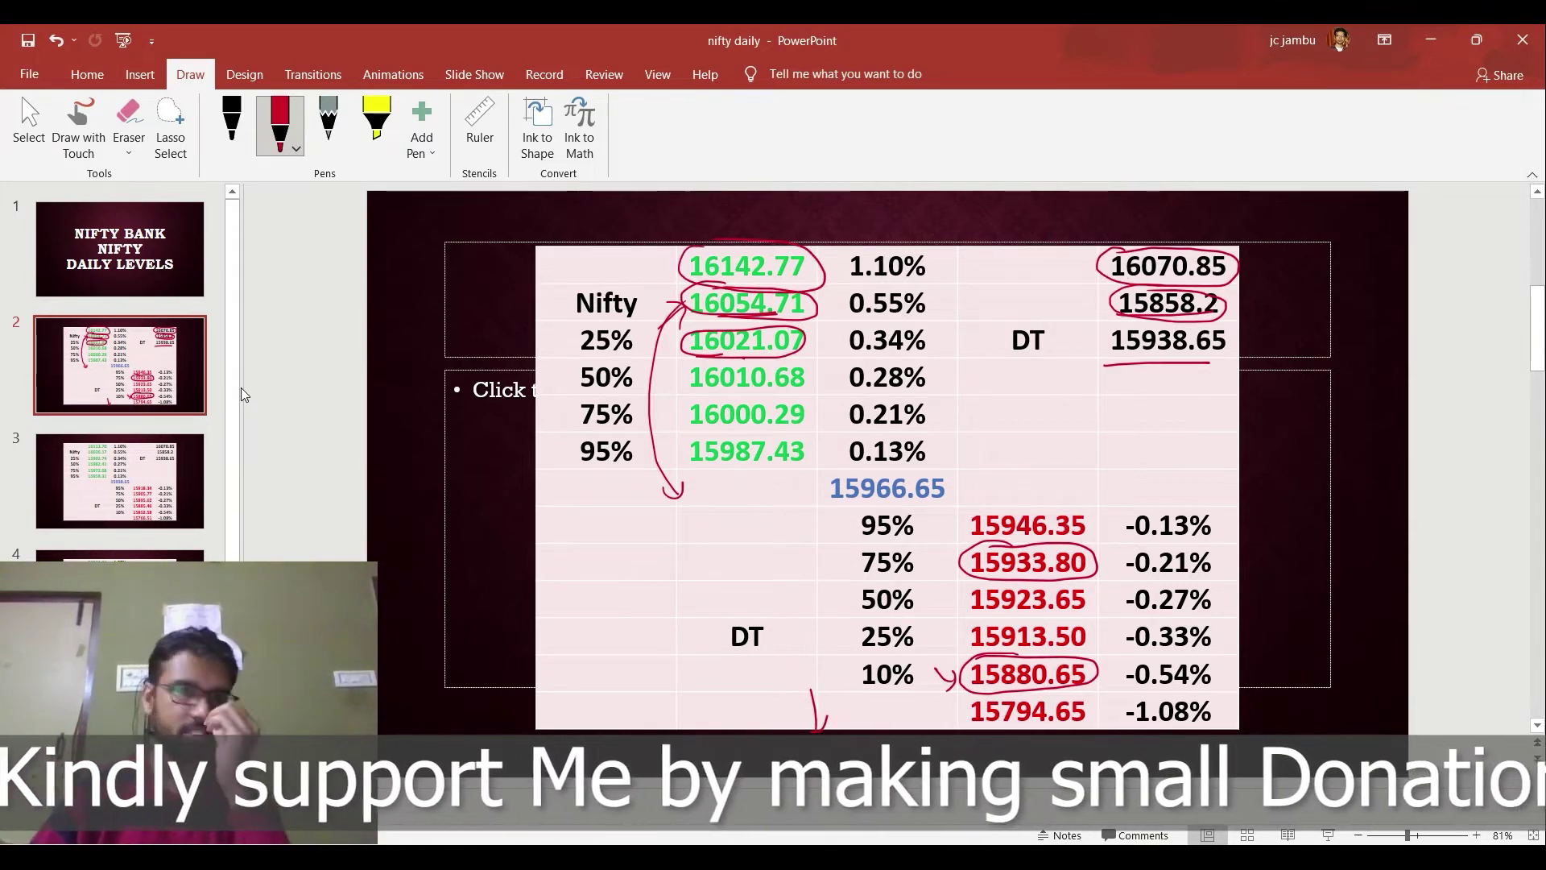
- Switch to the TradingView NIFTY chart in the browser and set its interval to 1 hour
key("alt+Tab")
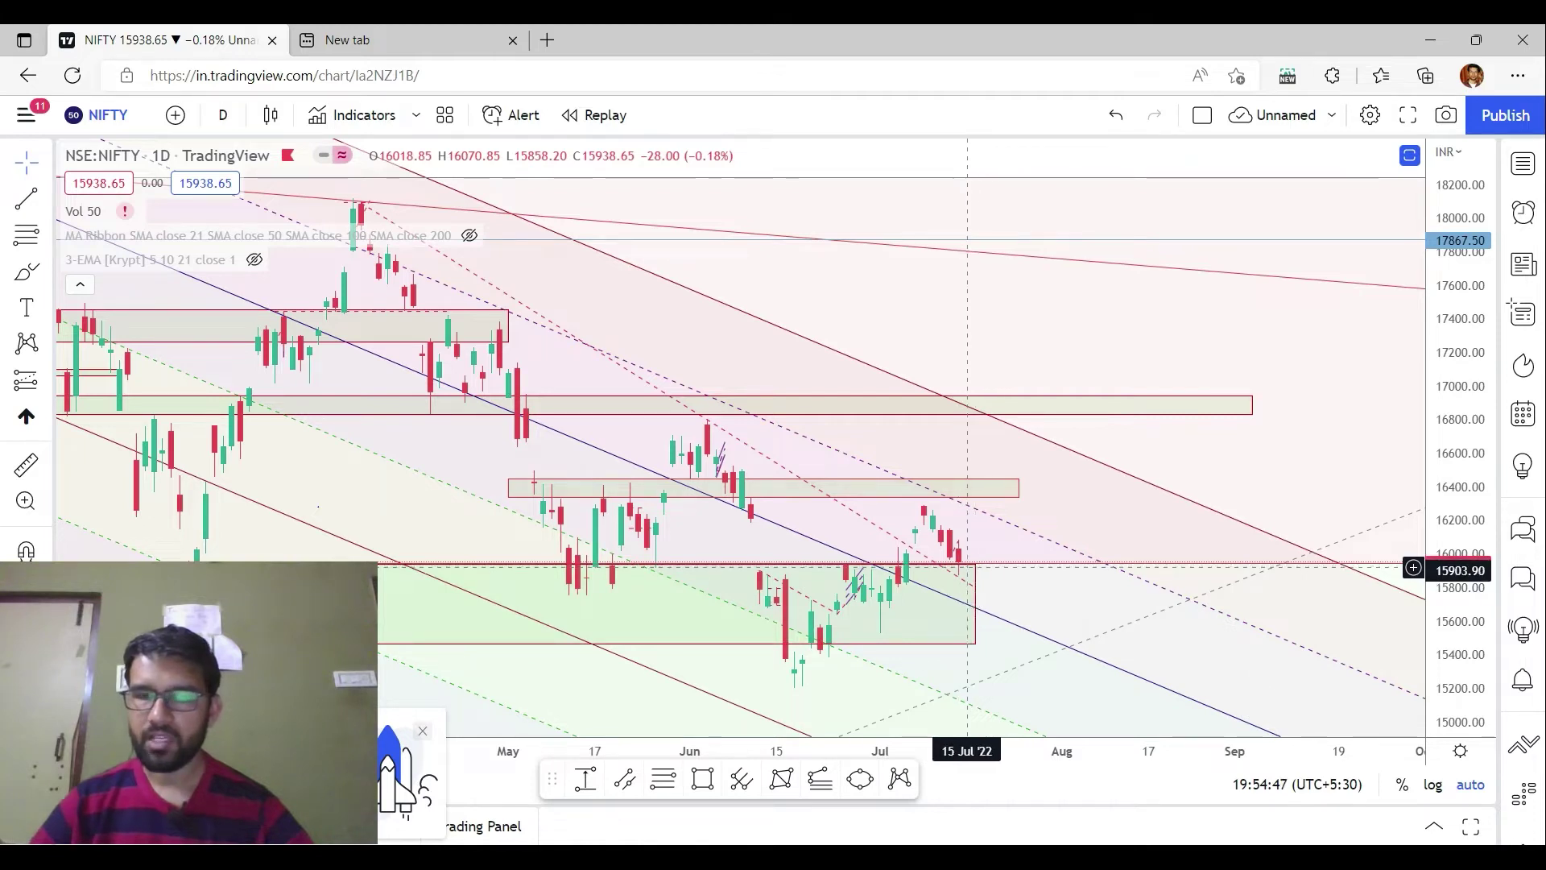
left_click(975, 563)
left_click(971, 576)
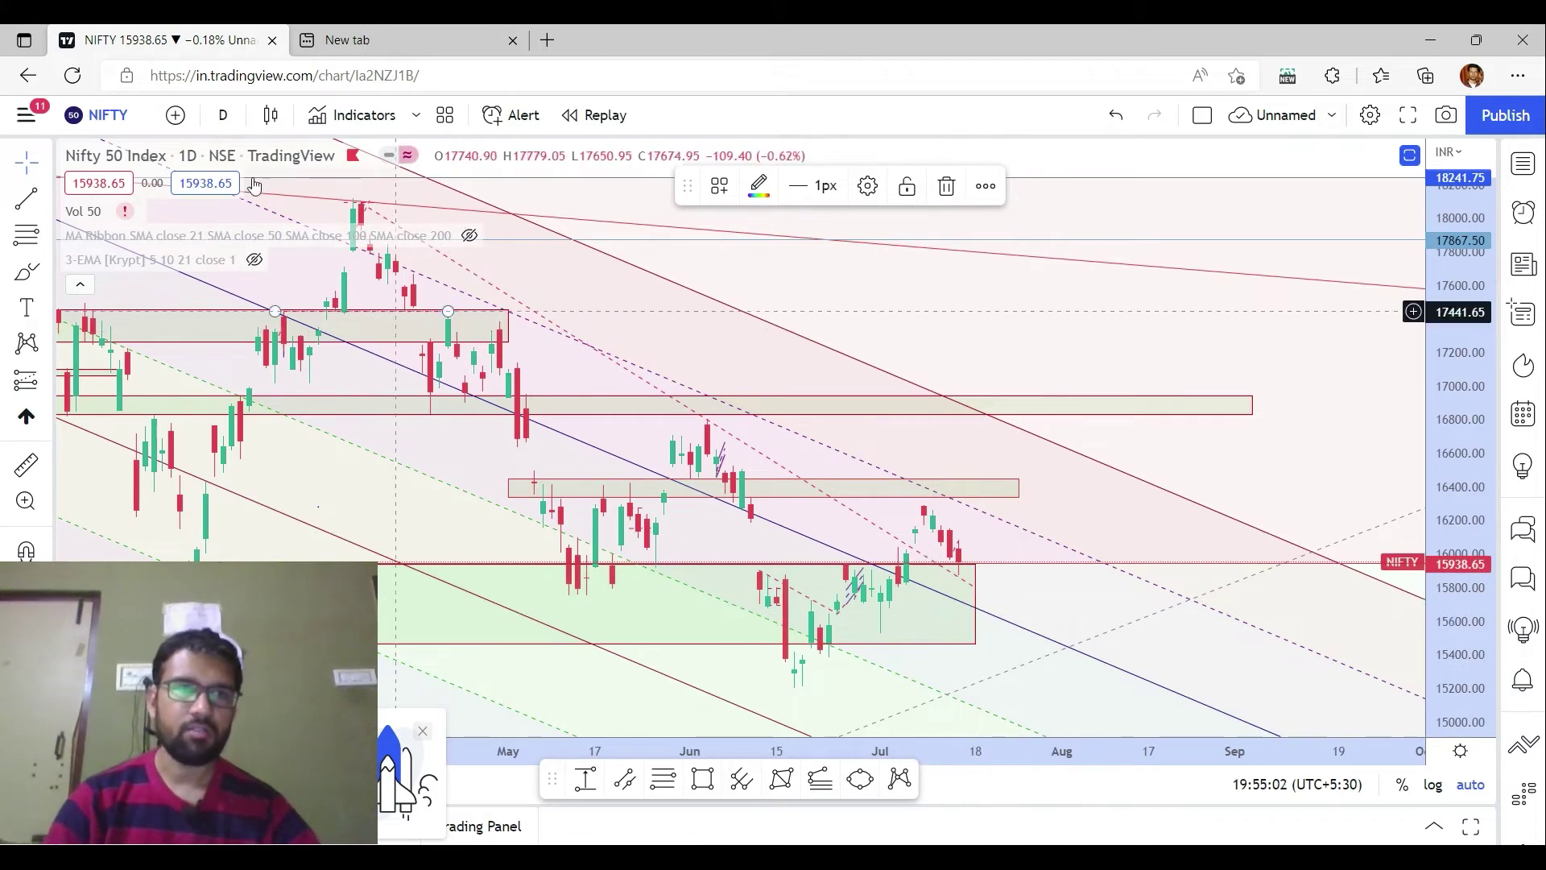
left_click(223, 127)
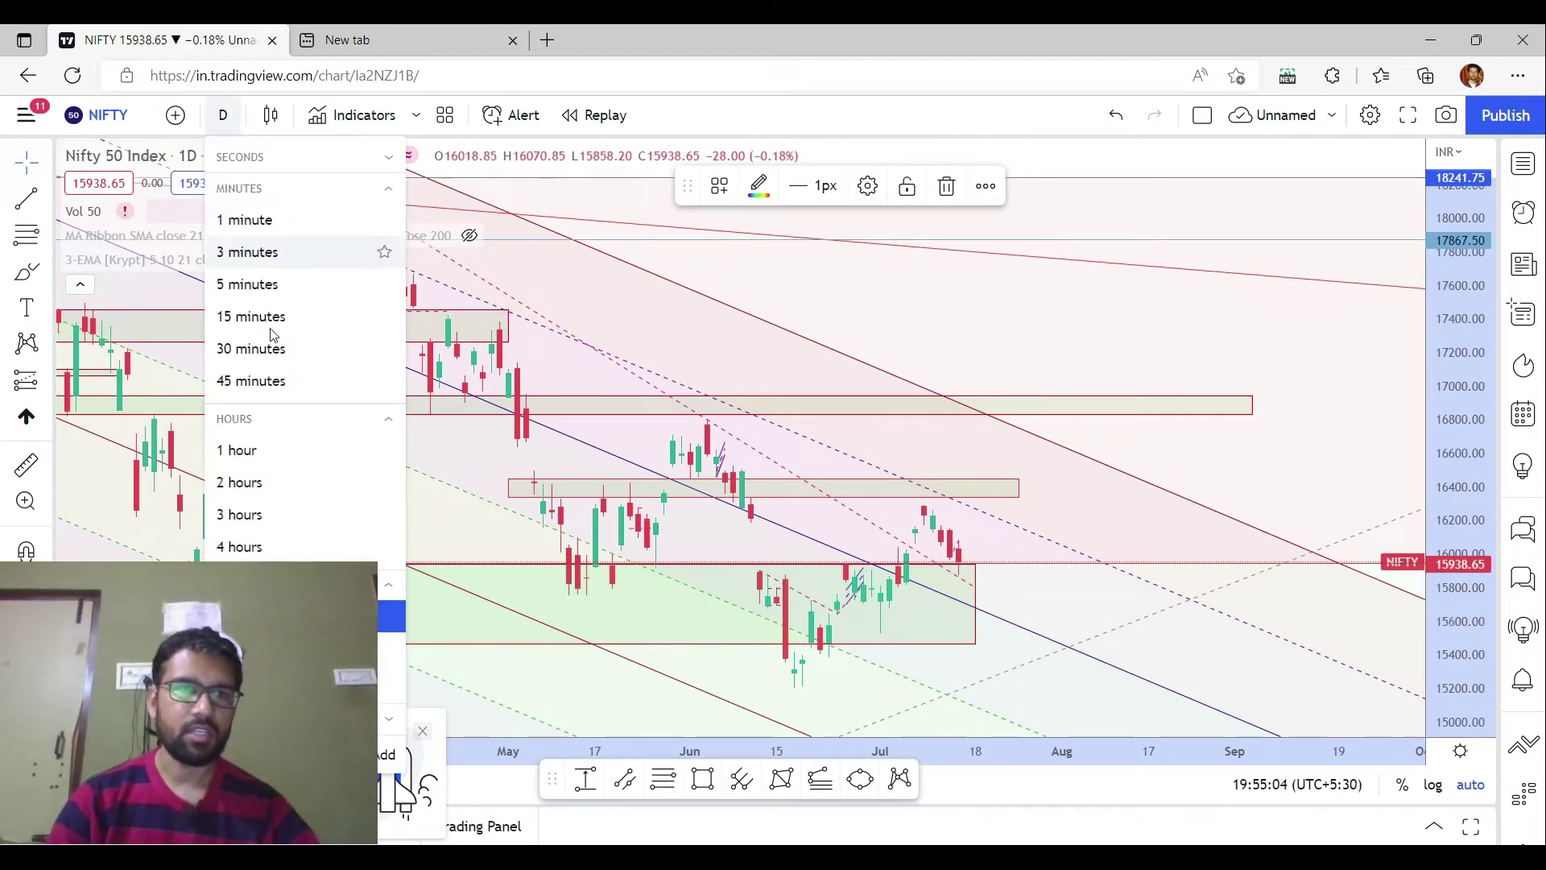
left_click(256, 453)
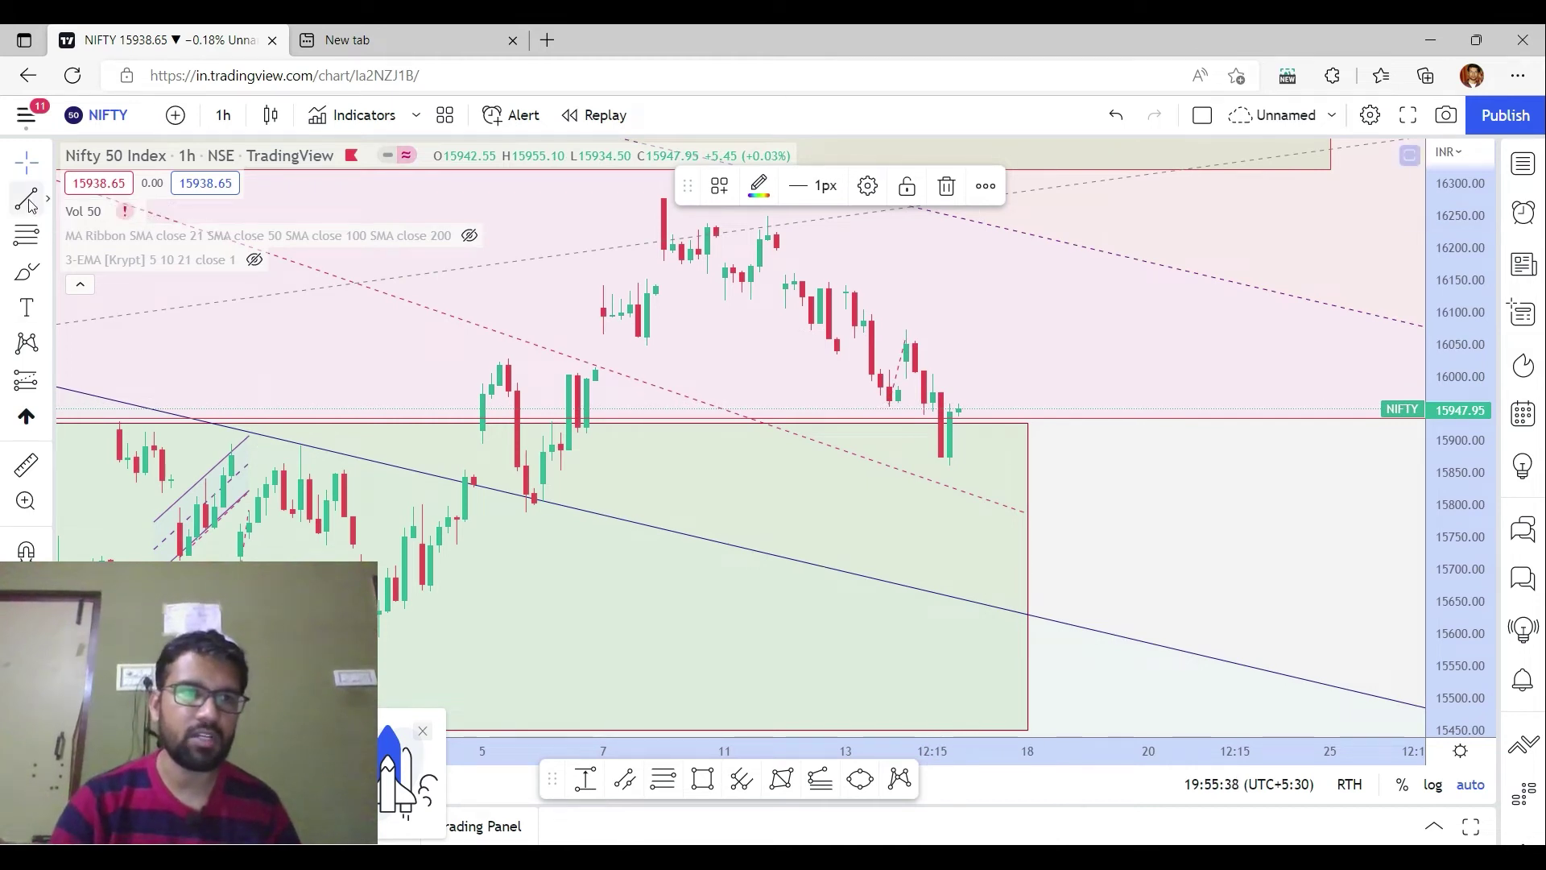
- Draw a falling trend line from the 11 Jul high at about 16244.70 down to about 15905.00 past the last candle
left_click(473, 286)
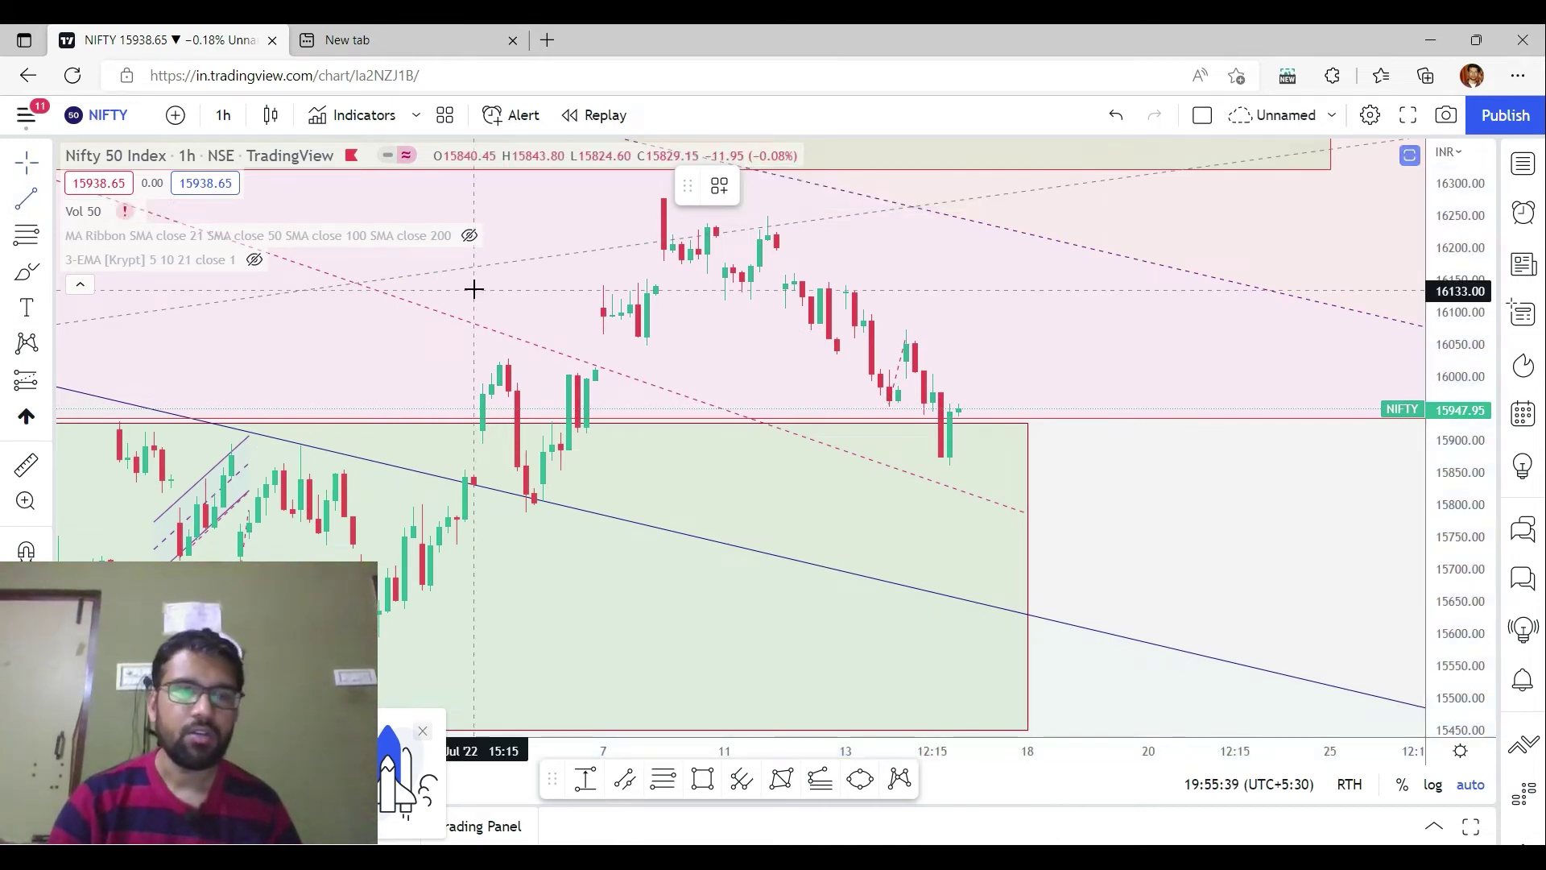
left_click(768, 219)
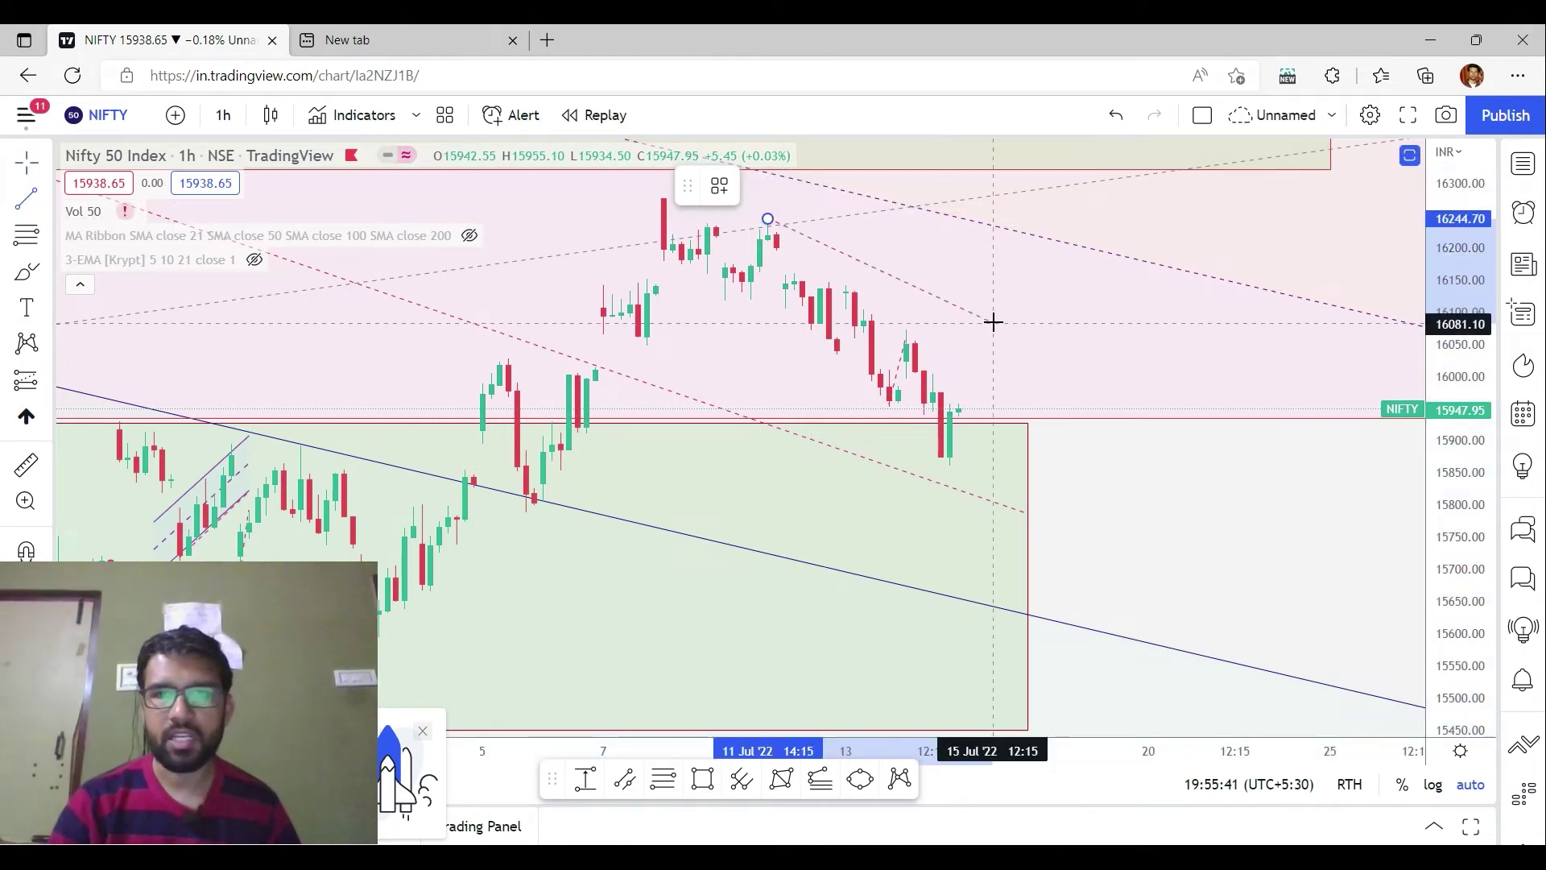
left_click(1027, 436)
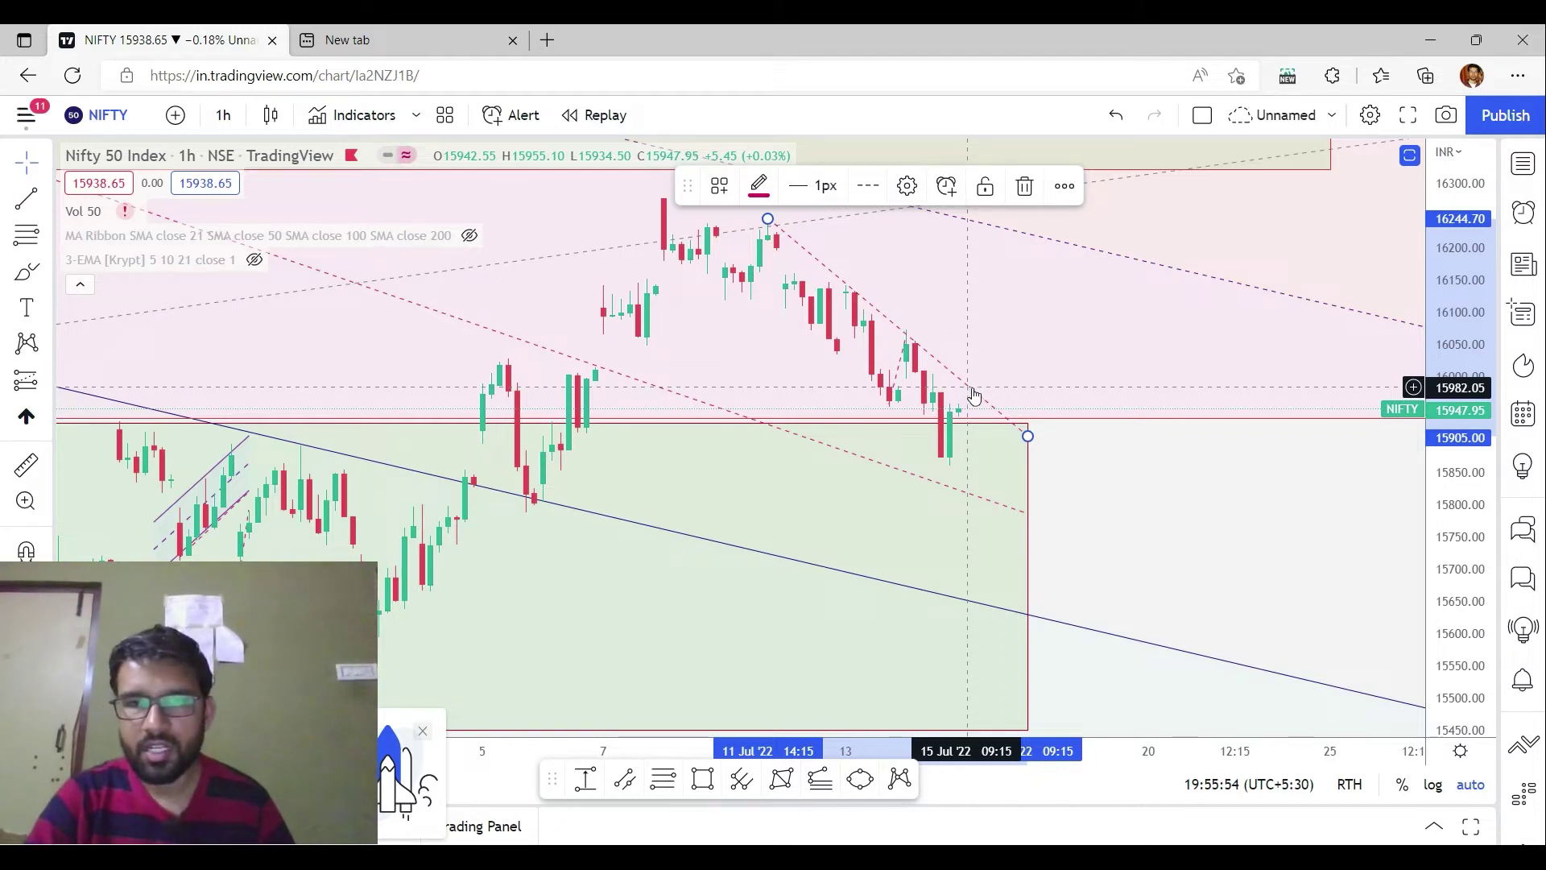
left_click(1041, 382)
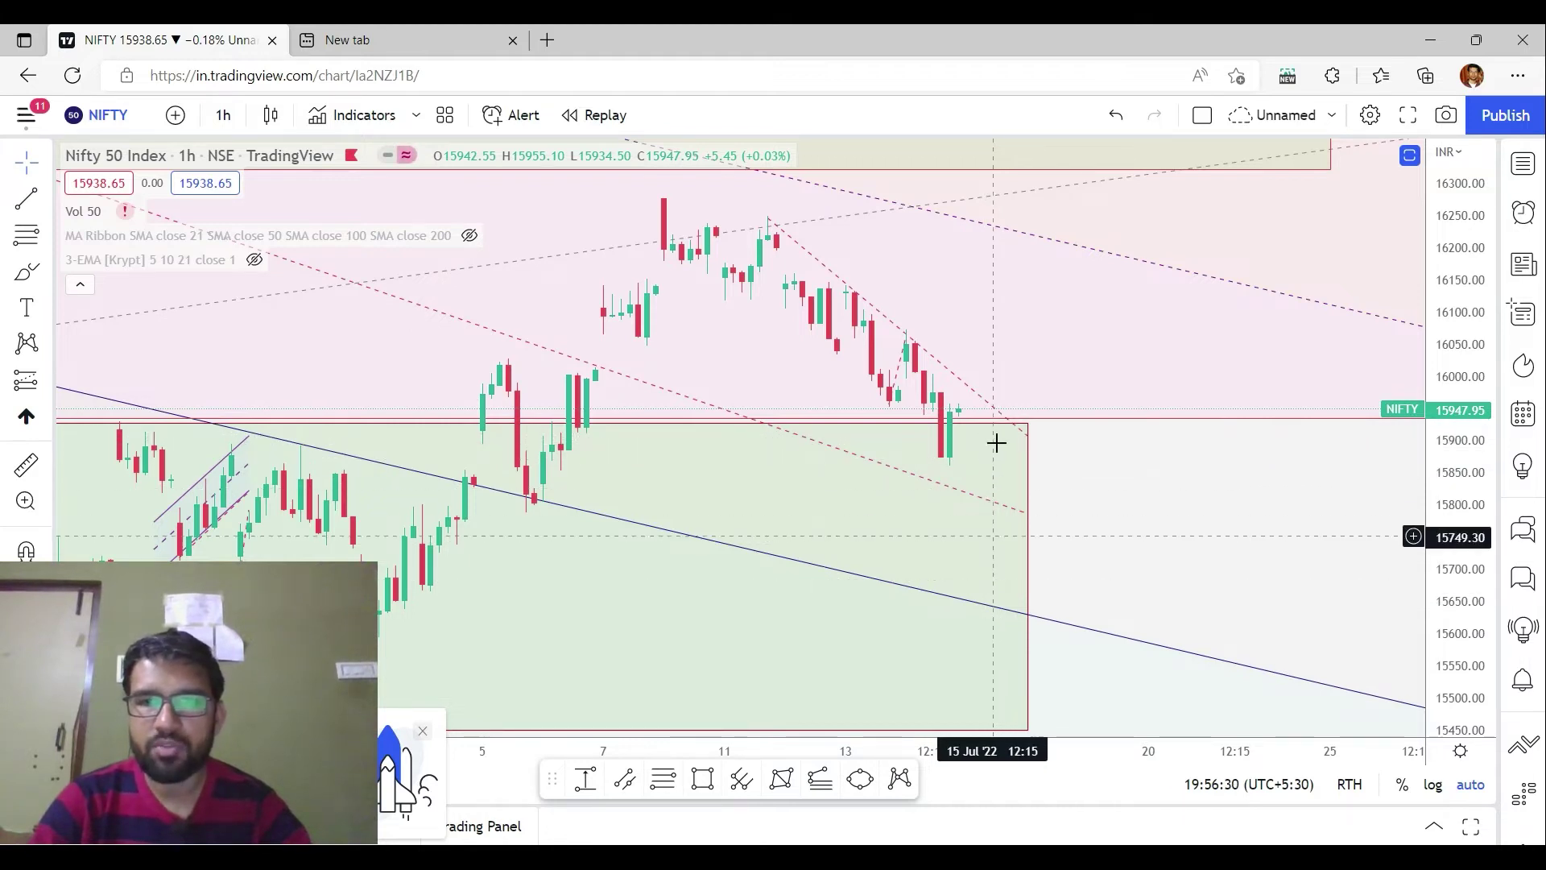
- Set the chart interval to 1 minute and examine the price movement of the 14 Jul session up to its close
mouse_move(448, 252)
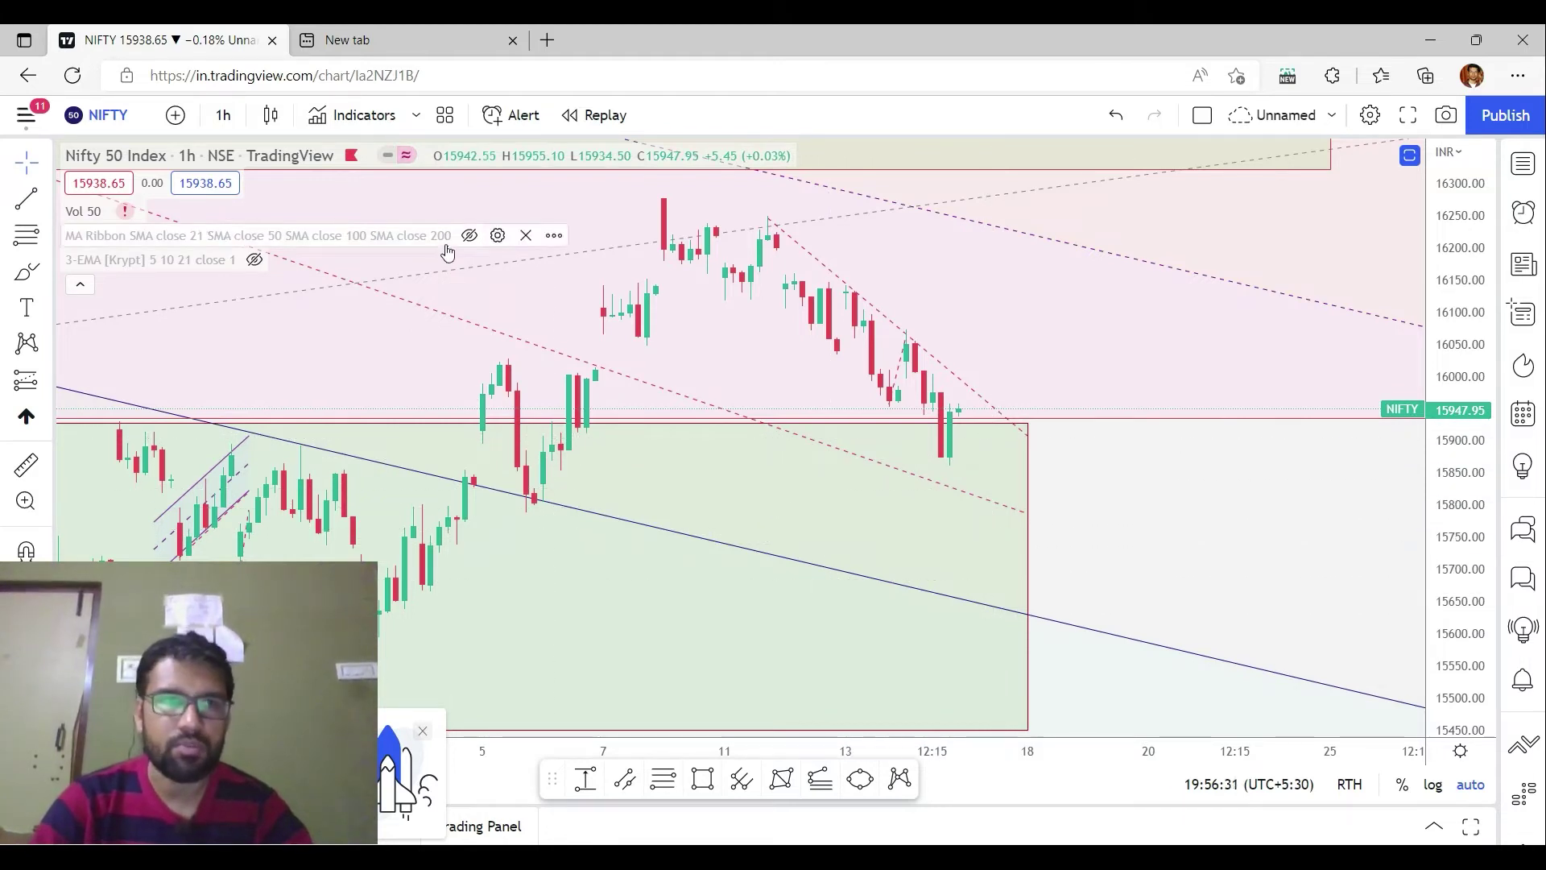
left_click(223, 115)
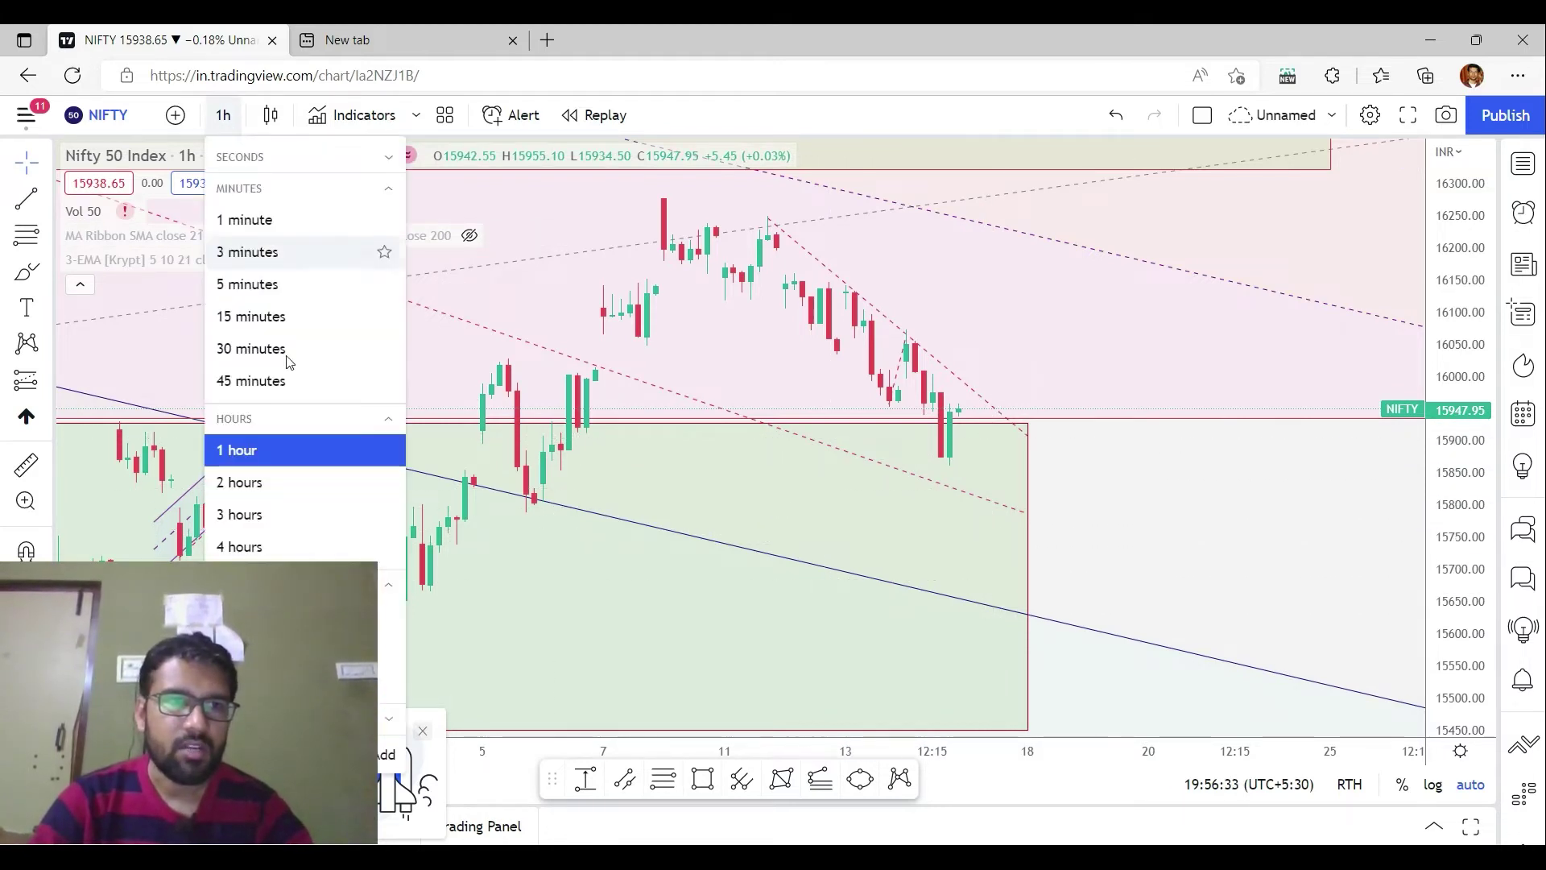
left_click(280, 223)
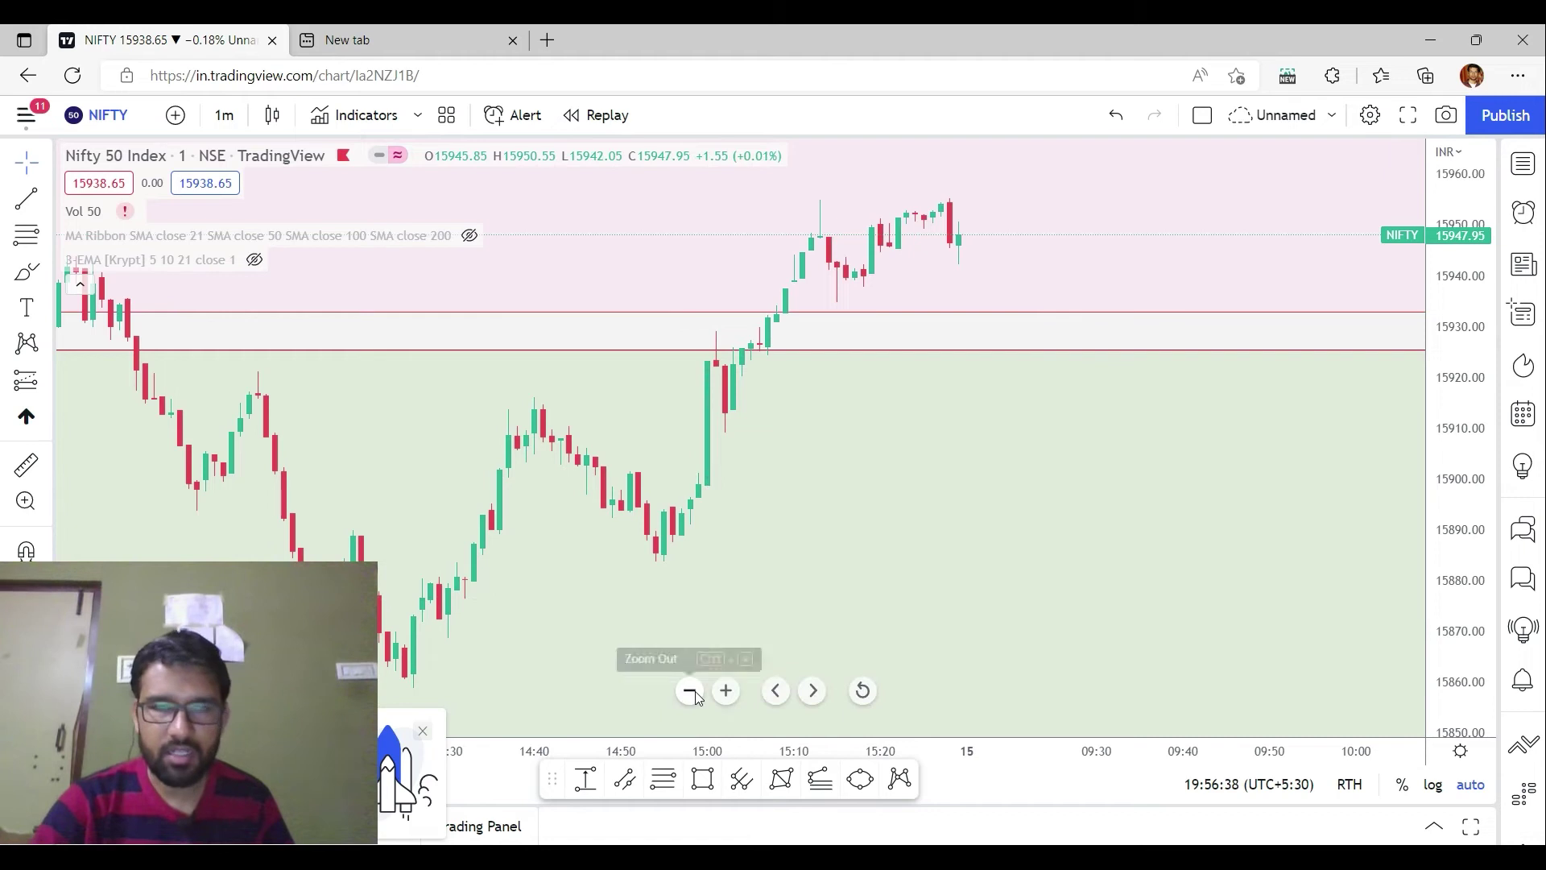
left_click(691, 691)
left_click(691, 691)
left_click(691, 691)
left_click(691, 691)
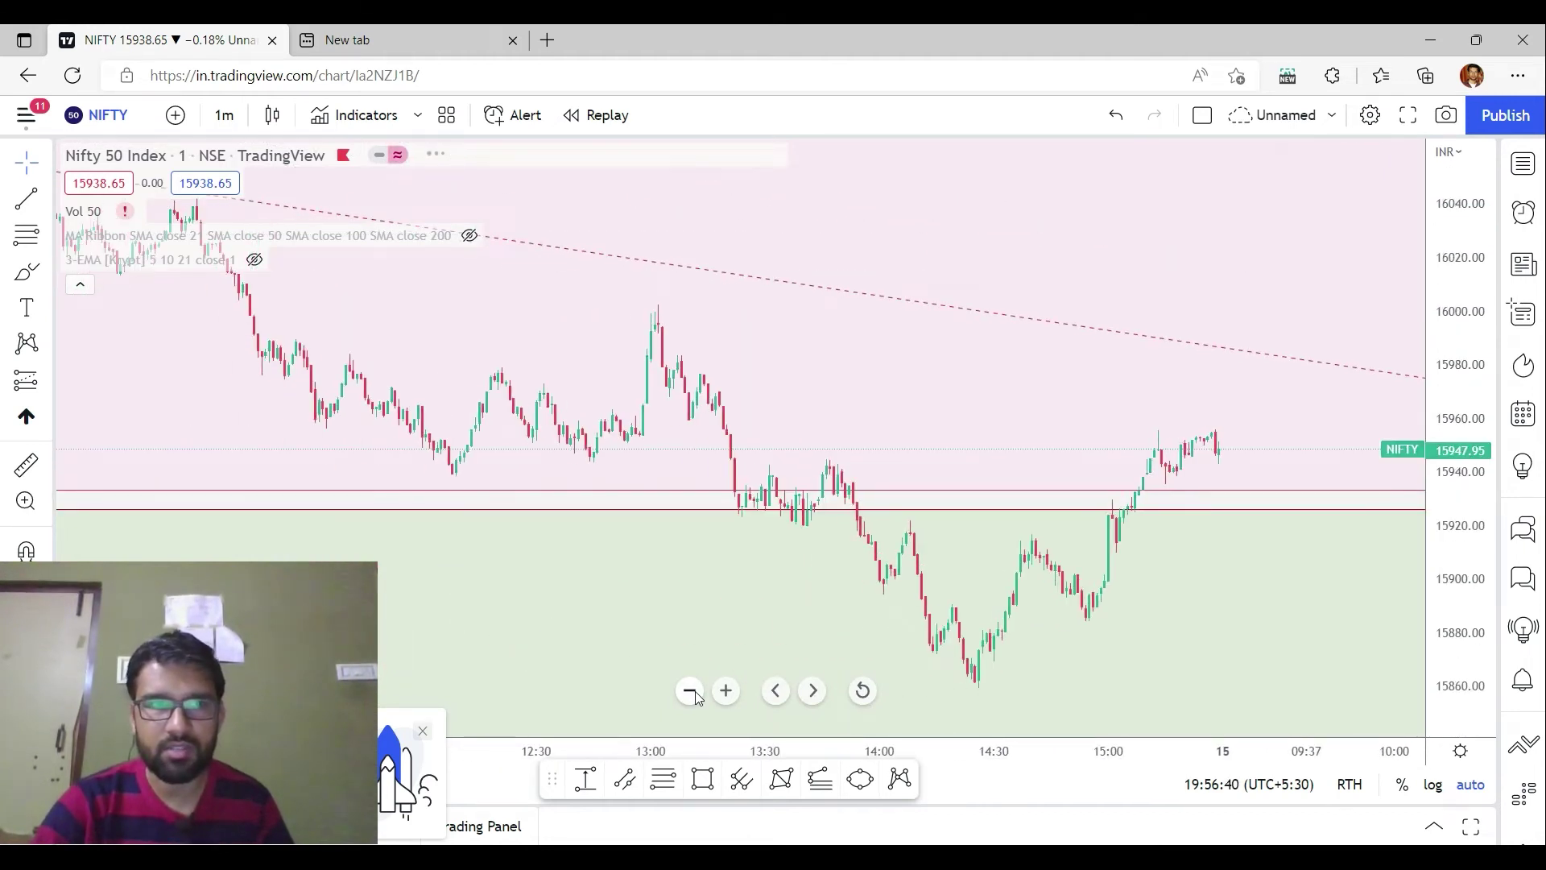
left_click_drag(582, 402, 862, 407)
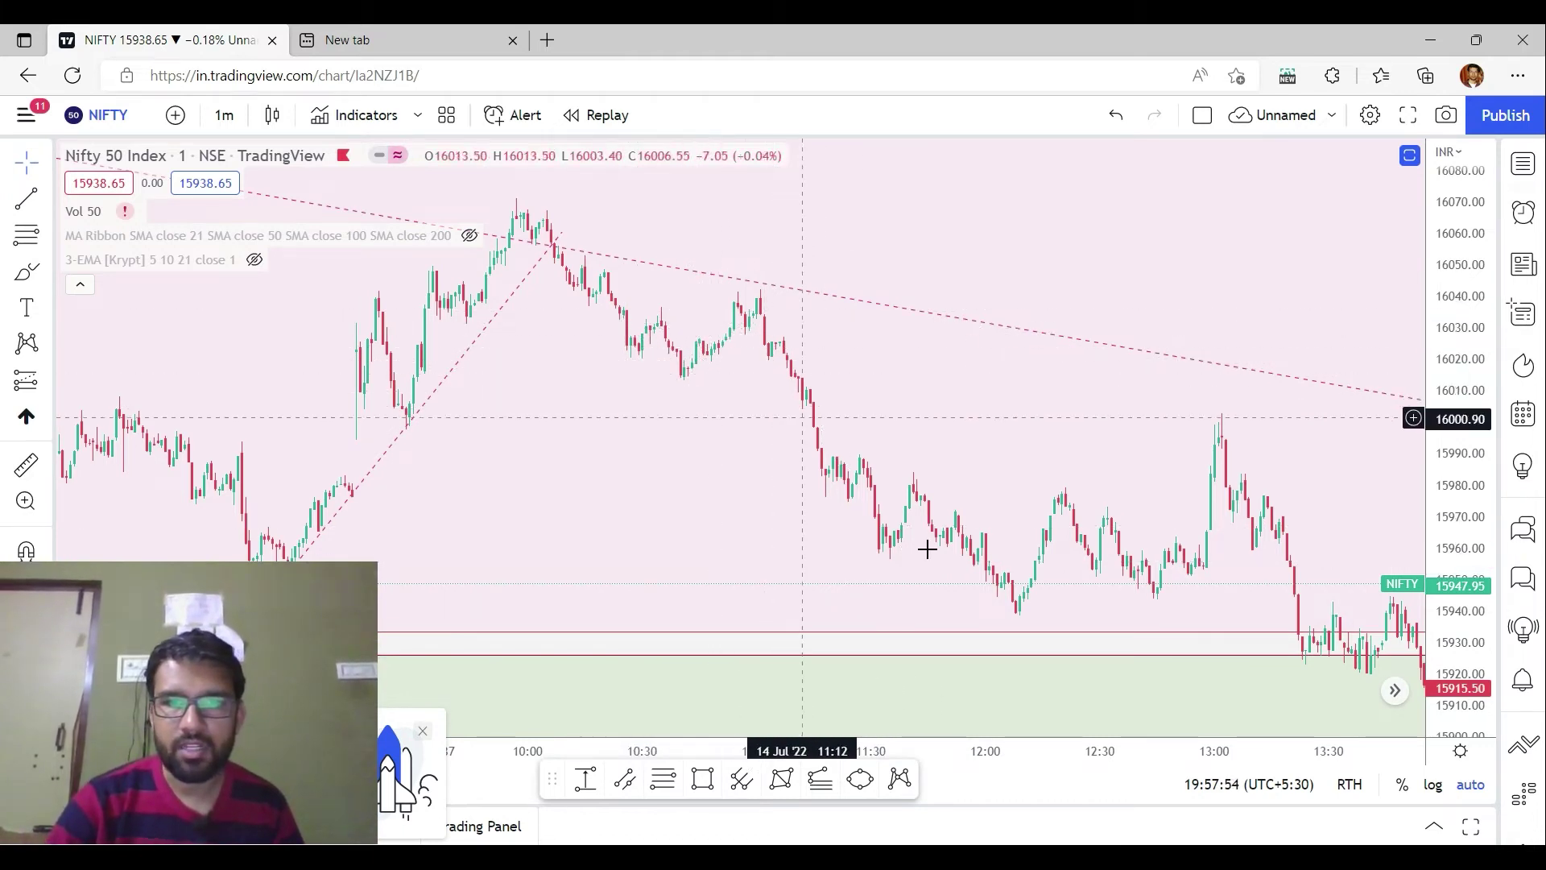
left_click_drag(1156, 505, 790, 508)
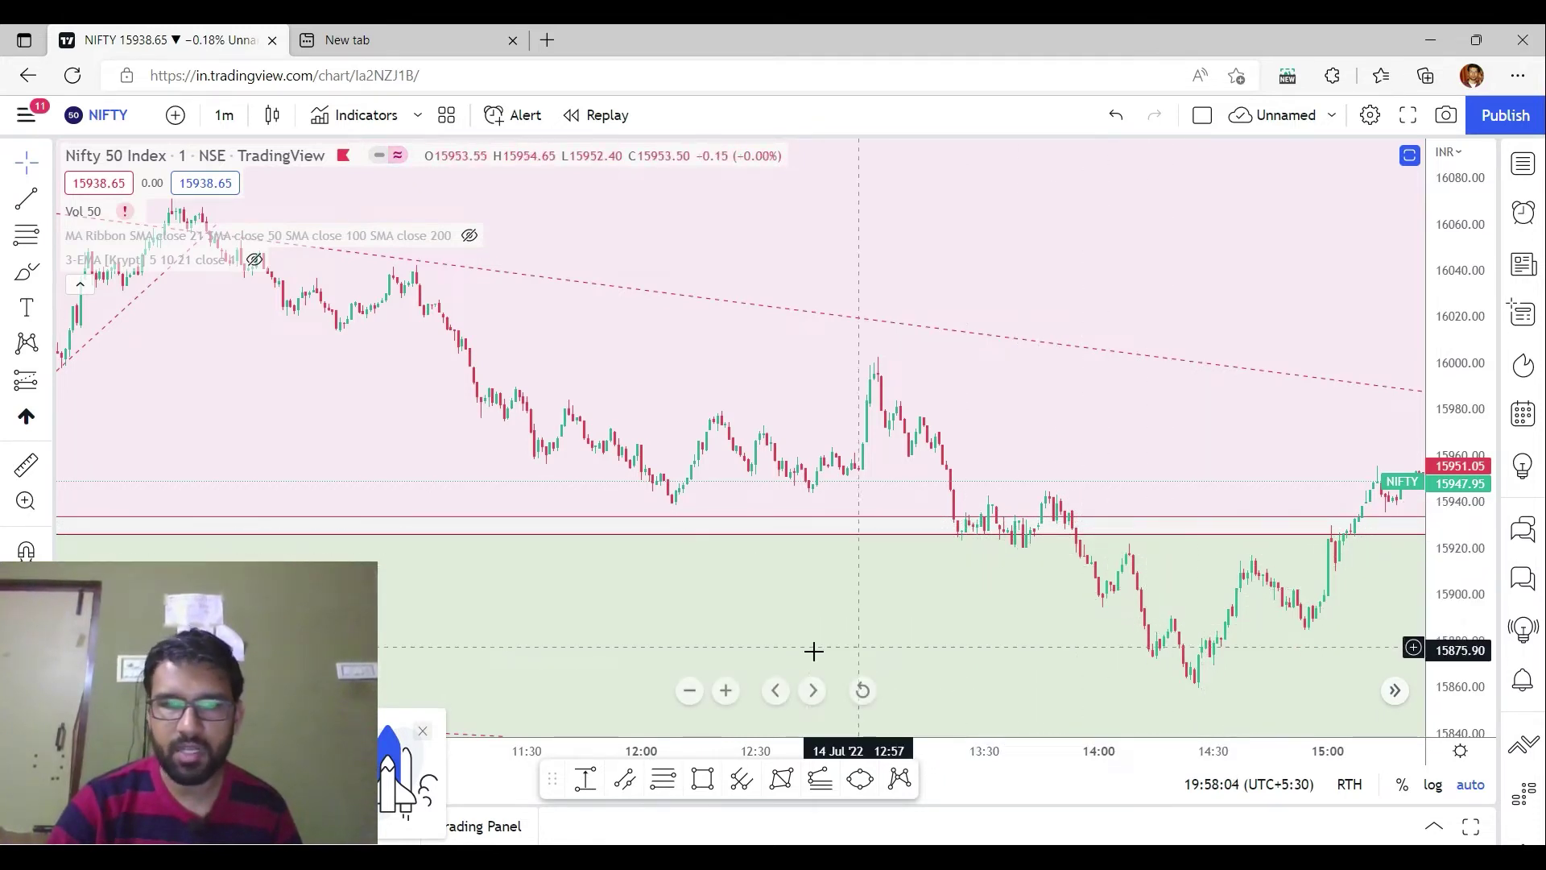
left_click(690, 691)
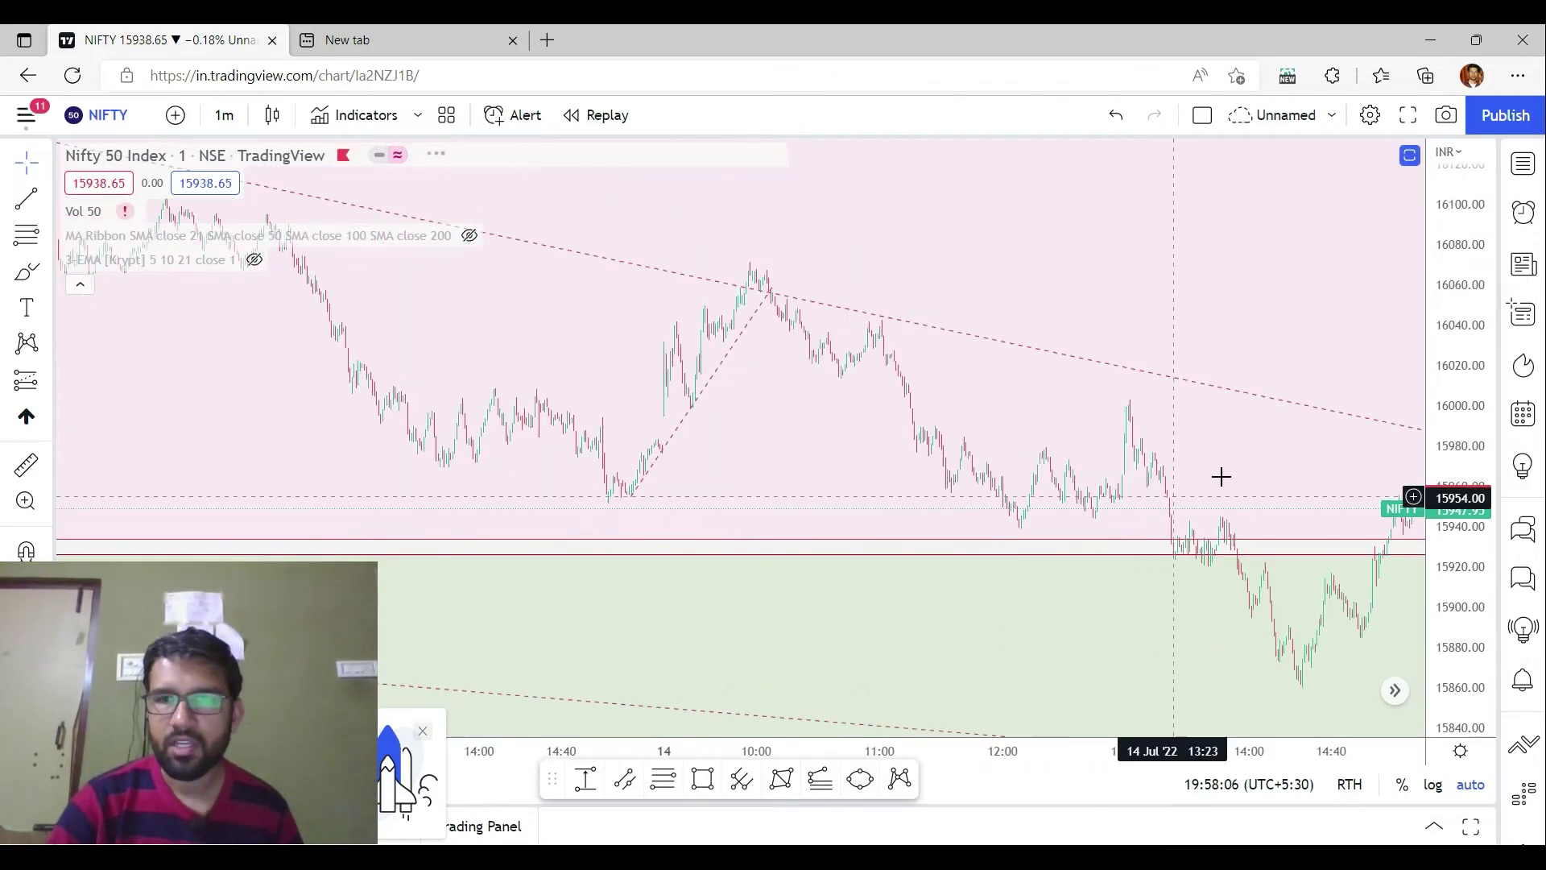
left_click_drag(1191, 483, 729, 516)
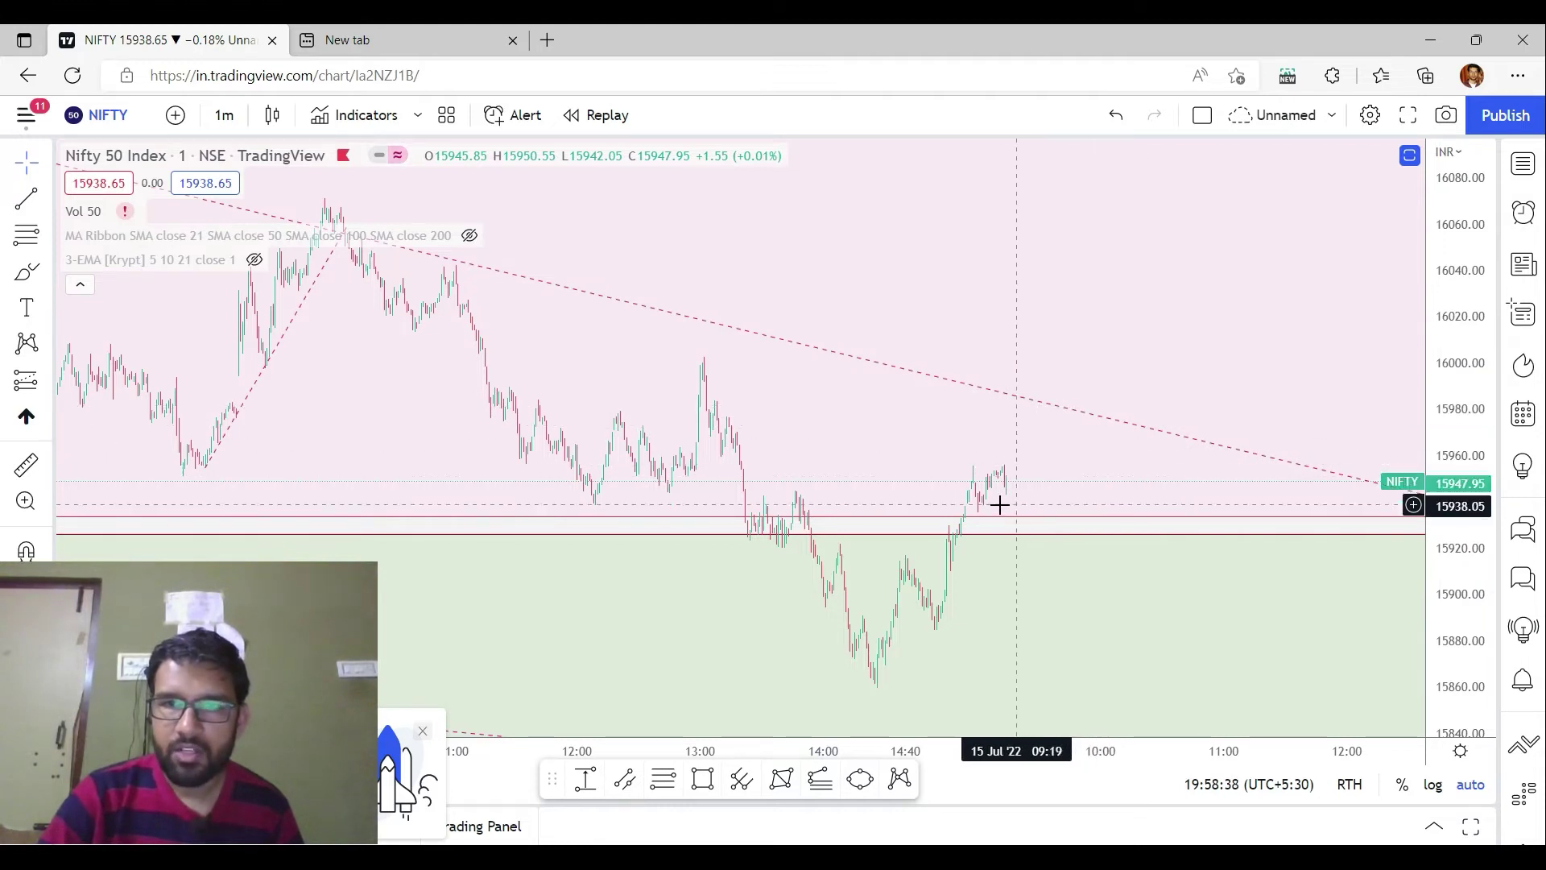
- Outline the triangle at the 14 Jul close with a nearly flat line at about 15955 and a line rising from about 15934.55 to 15953.80
left_click(32, 196)
left_click(968, 464)
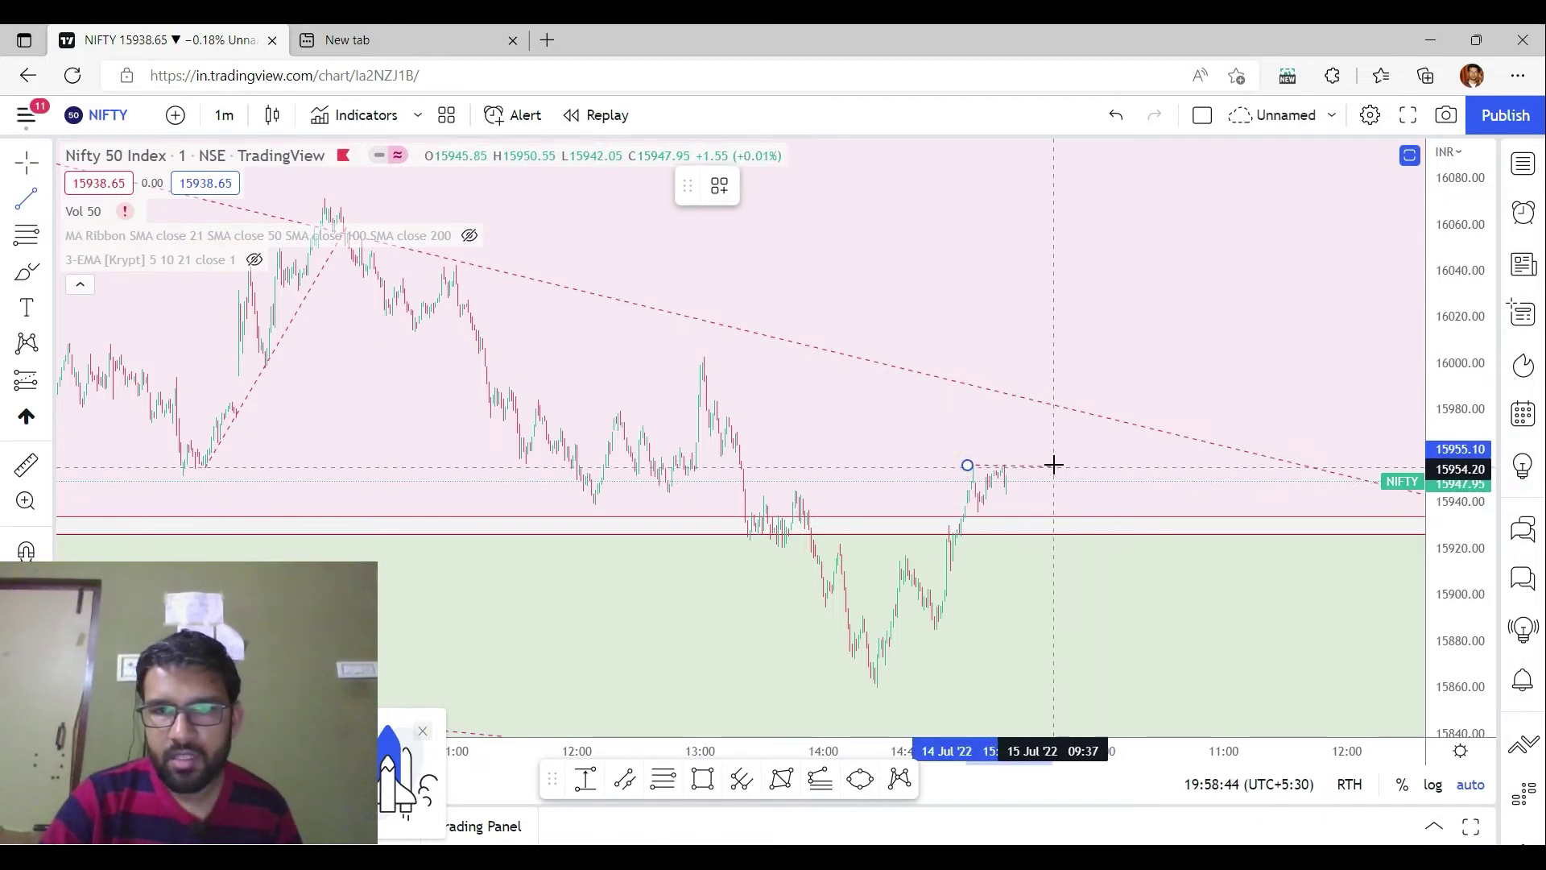
left_click(1052, 464)
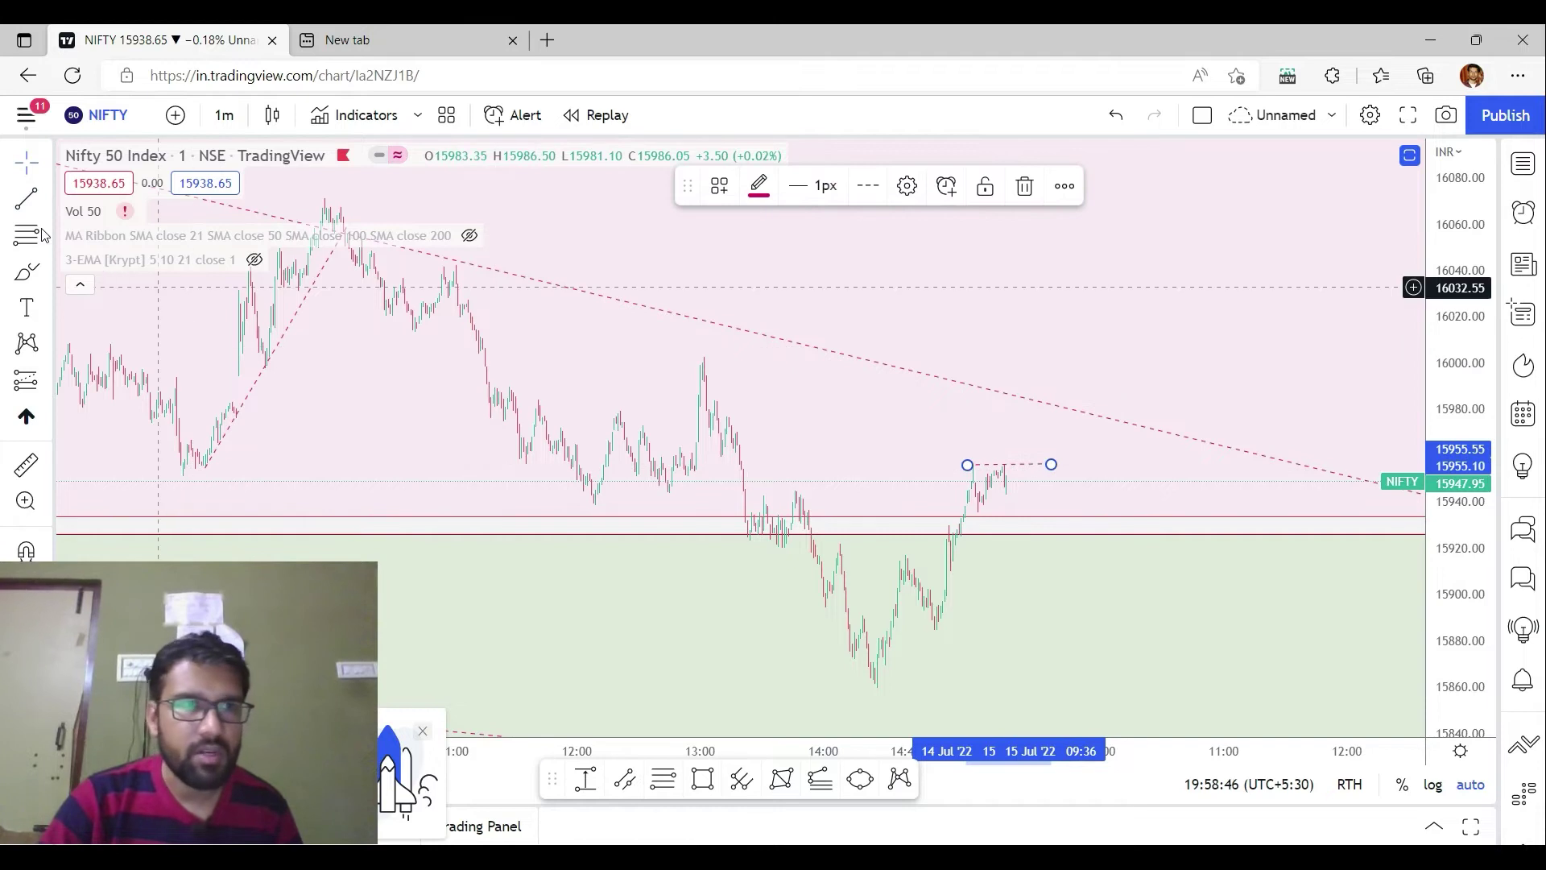
key("Escape")
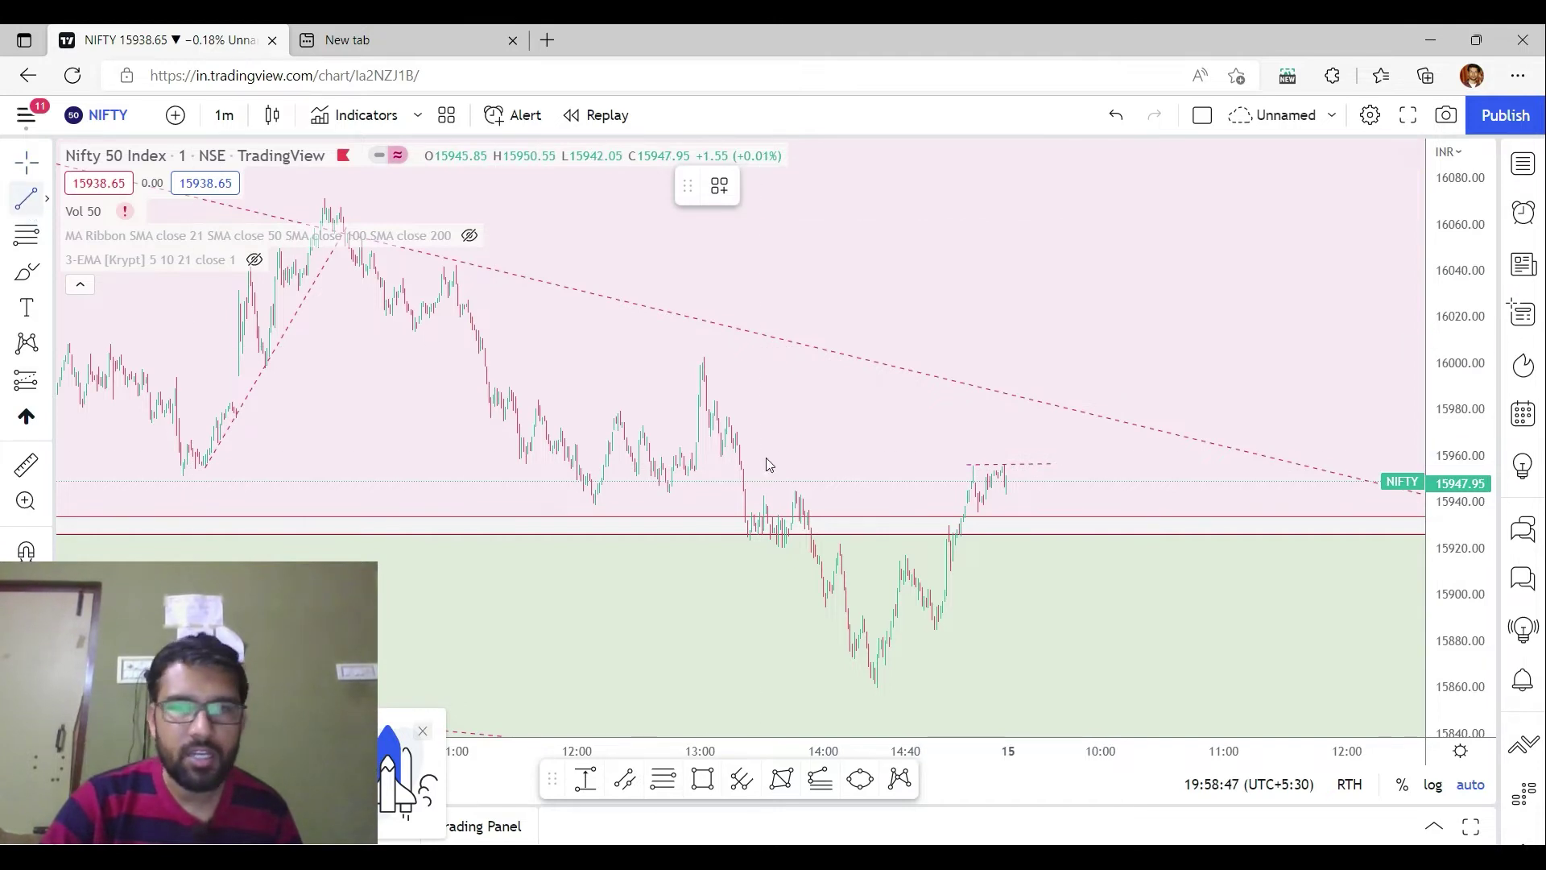
left_click(977, 512)
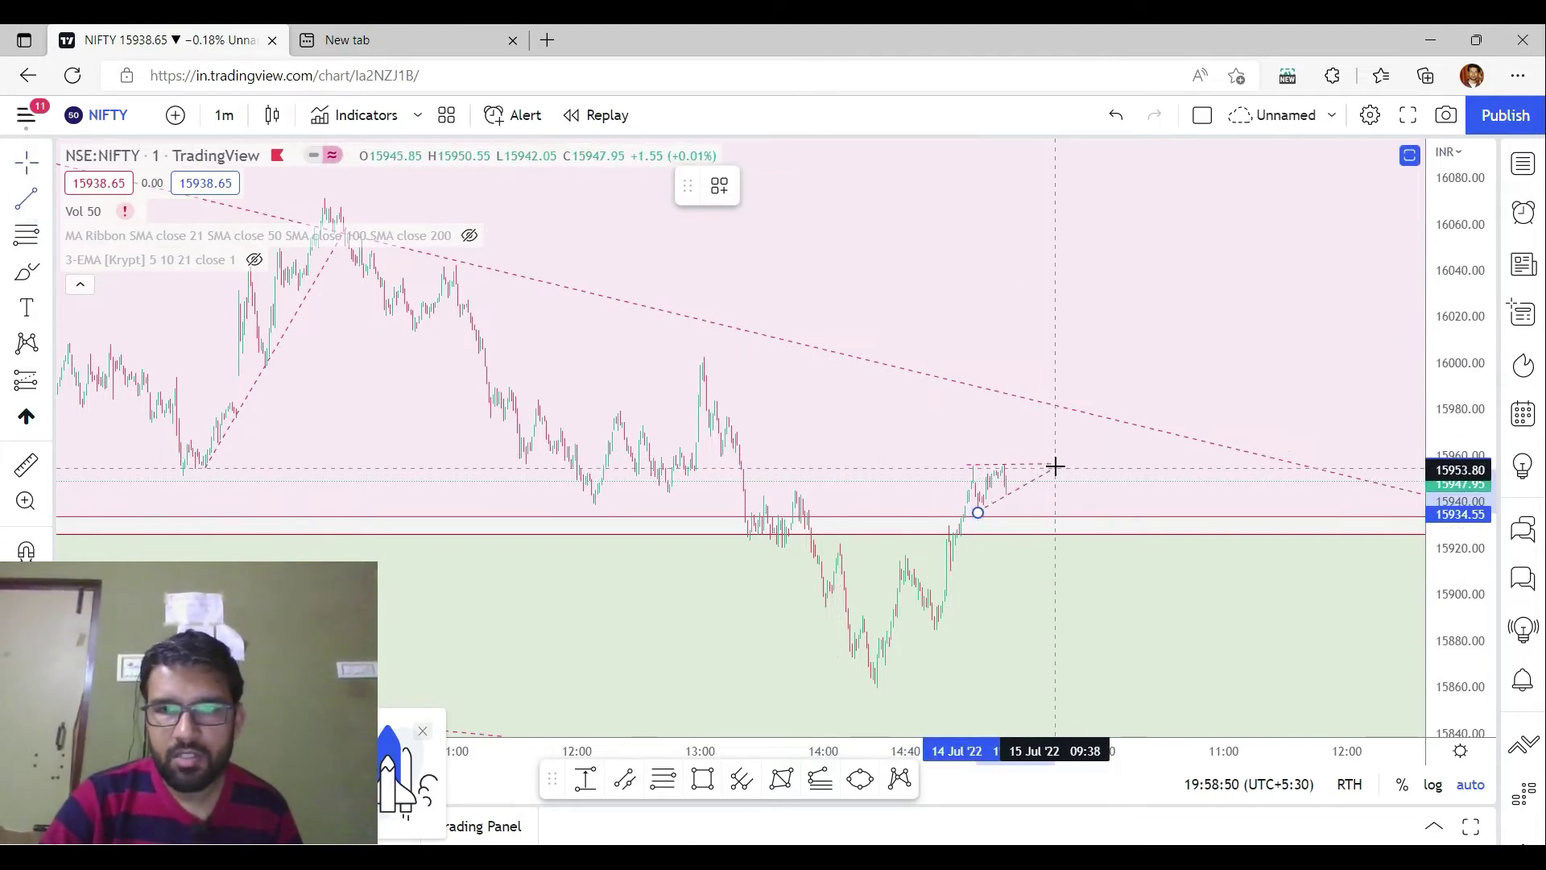
left_click(1055, 466)
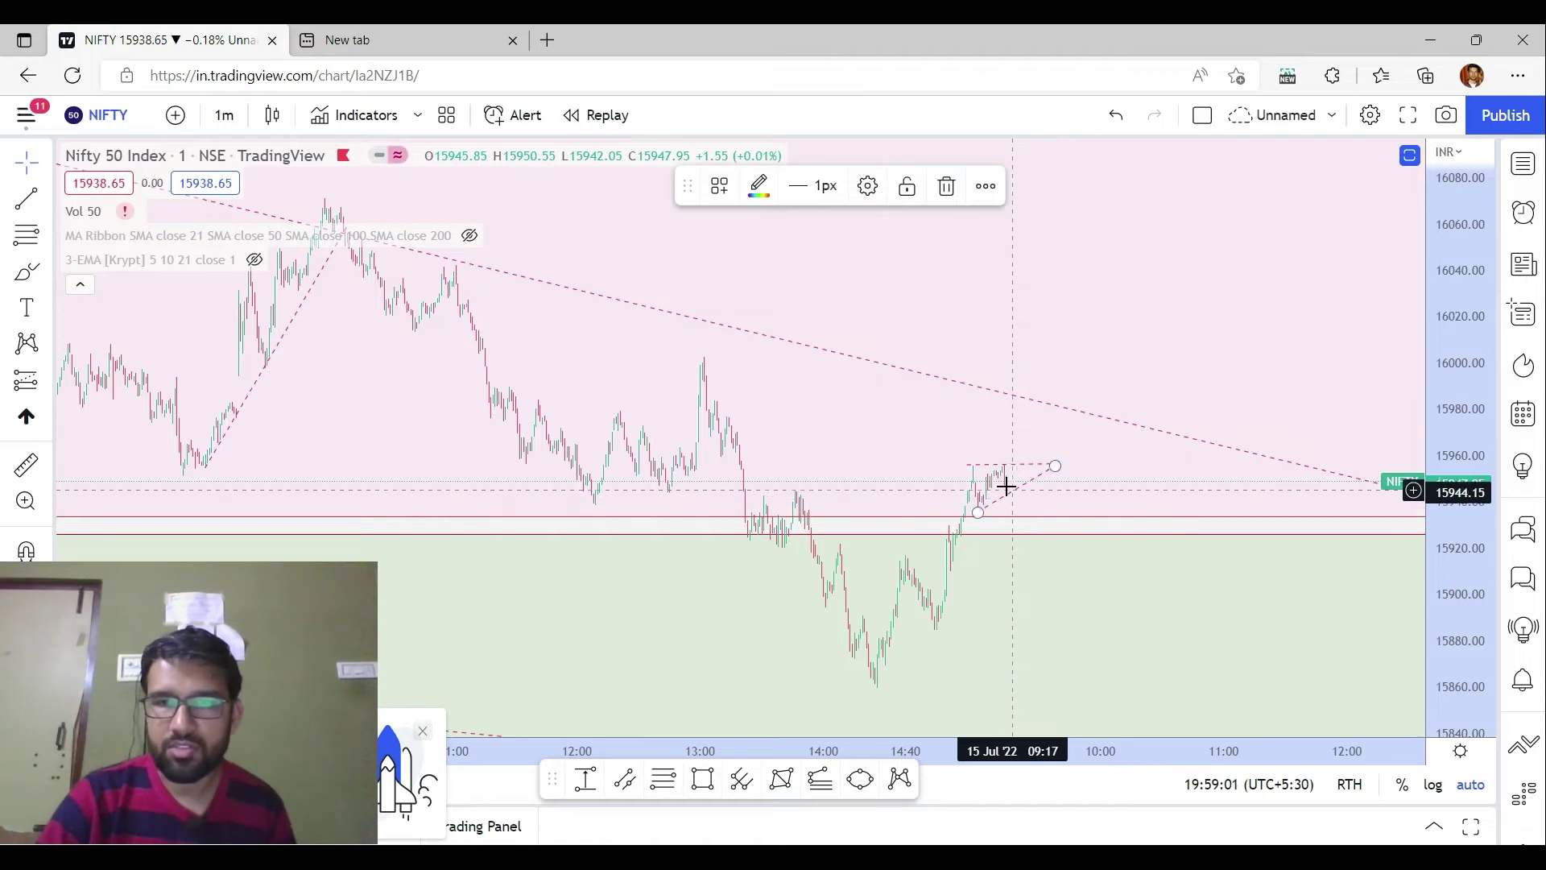
left_click(1028, 473)
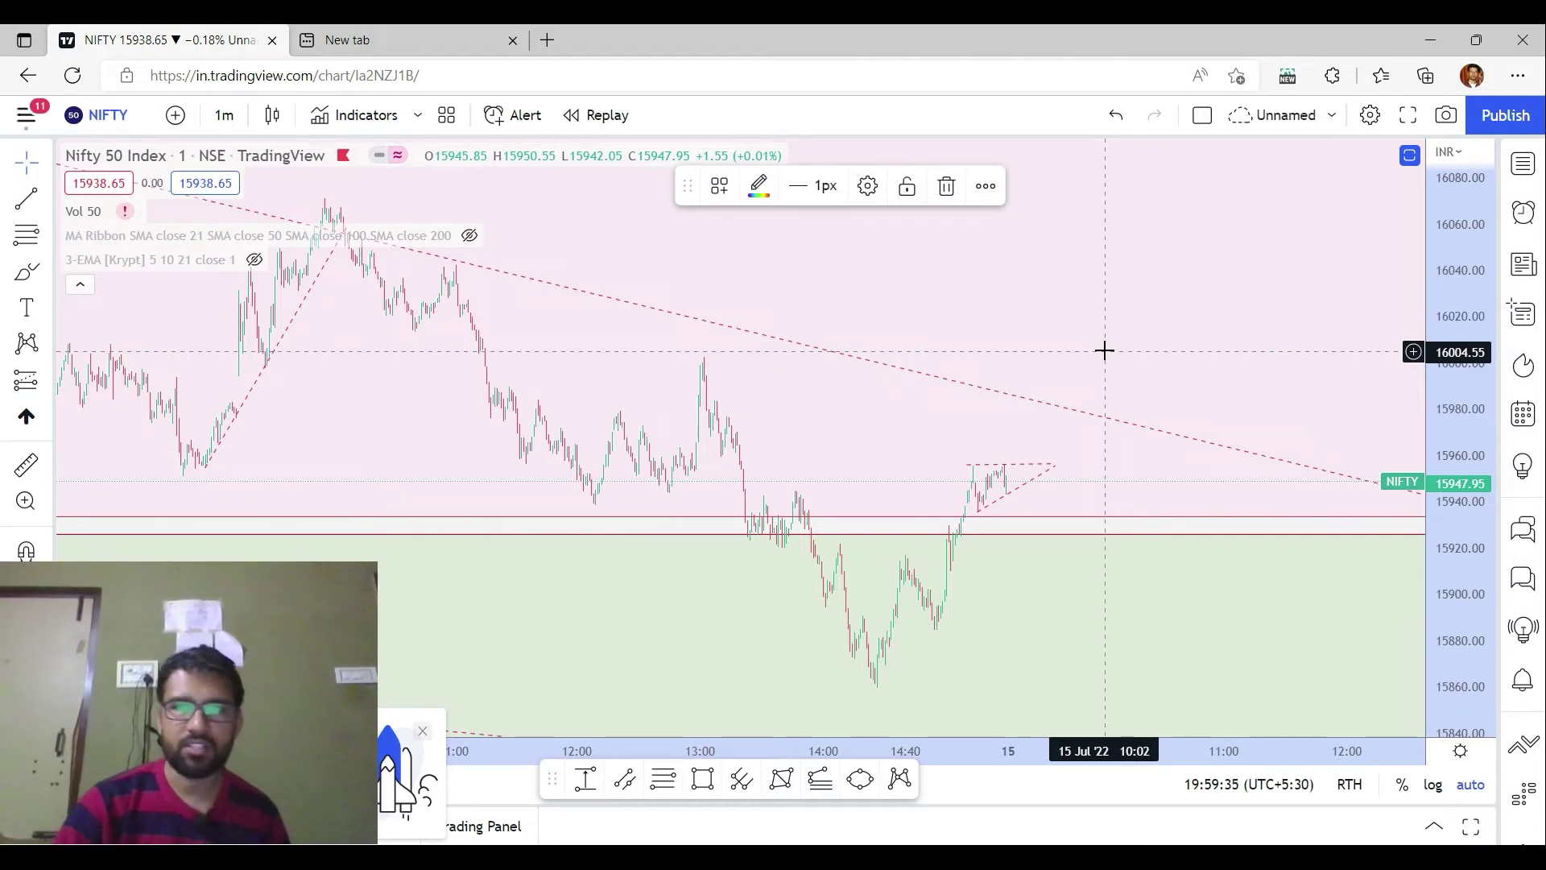
- Return the chart to the 1 hour interval and examine the latest candles against the falling trend line and surrounding zones
left_click(225, 115)
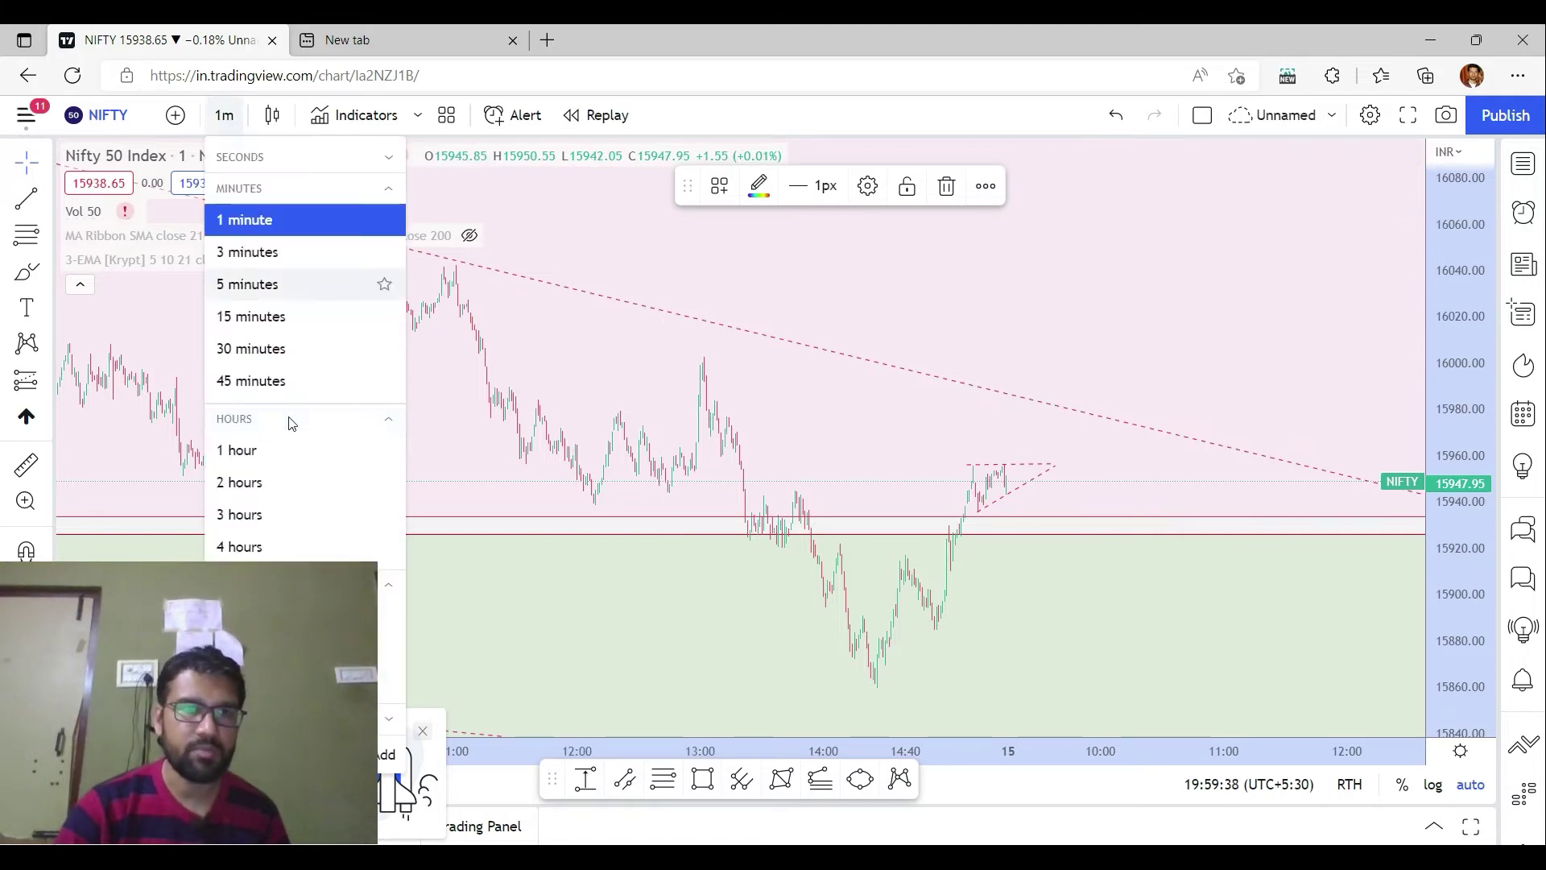
left_click(257, 453)
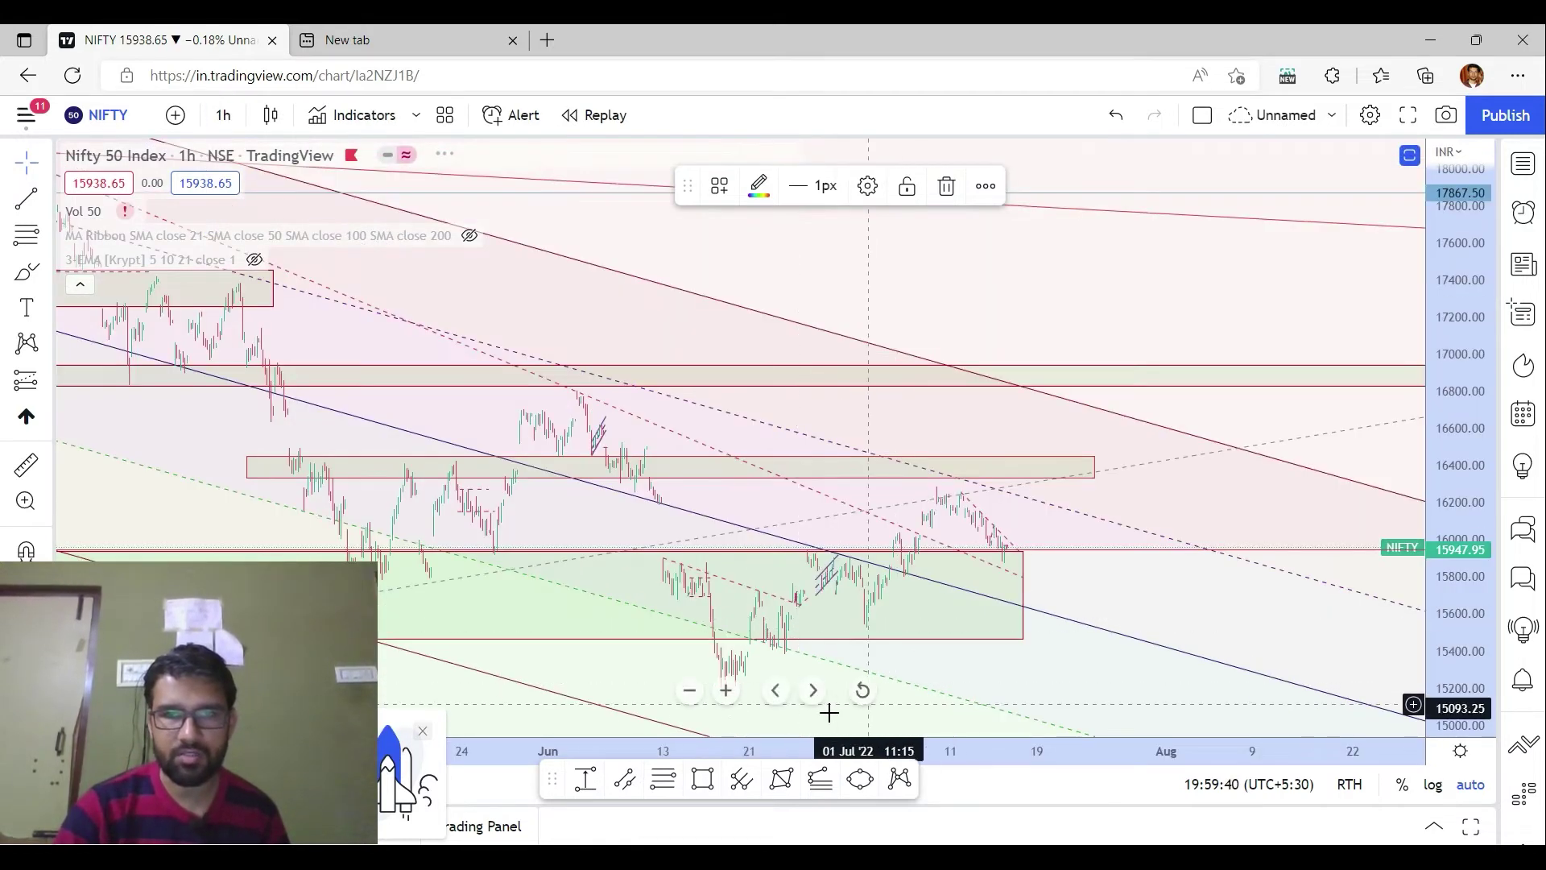
left_click(725, 690)
left_click(726, 690)
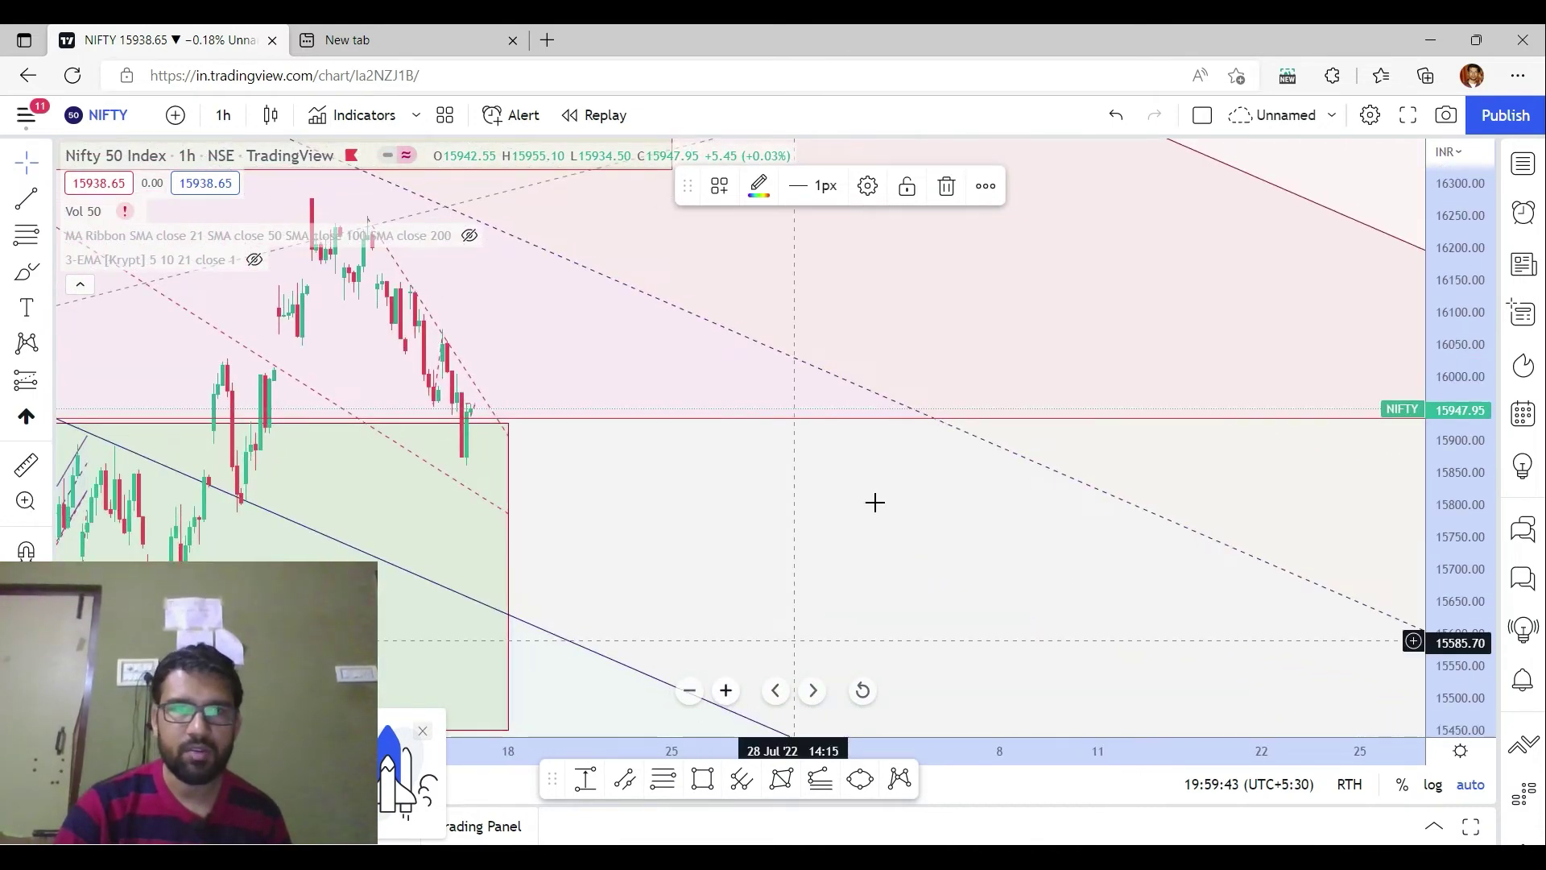
left_click_drag(728, 548, 1070, 556)
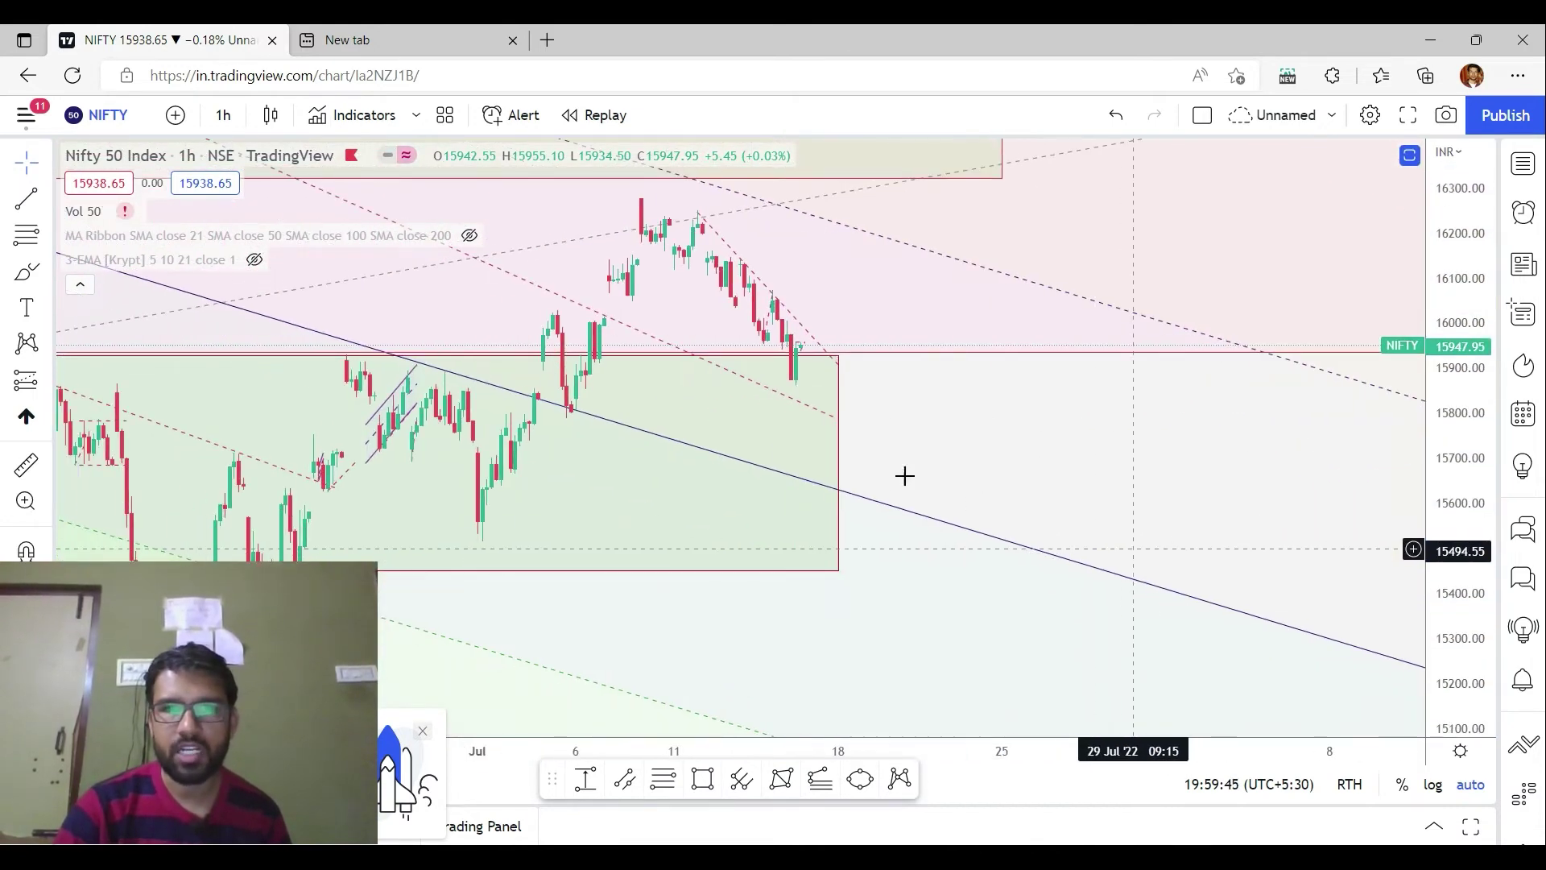
left_click(807, 339)
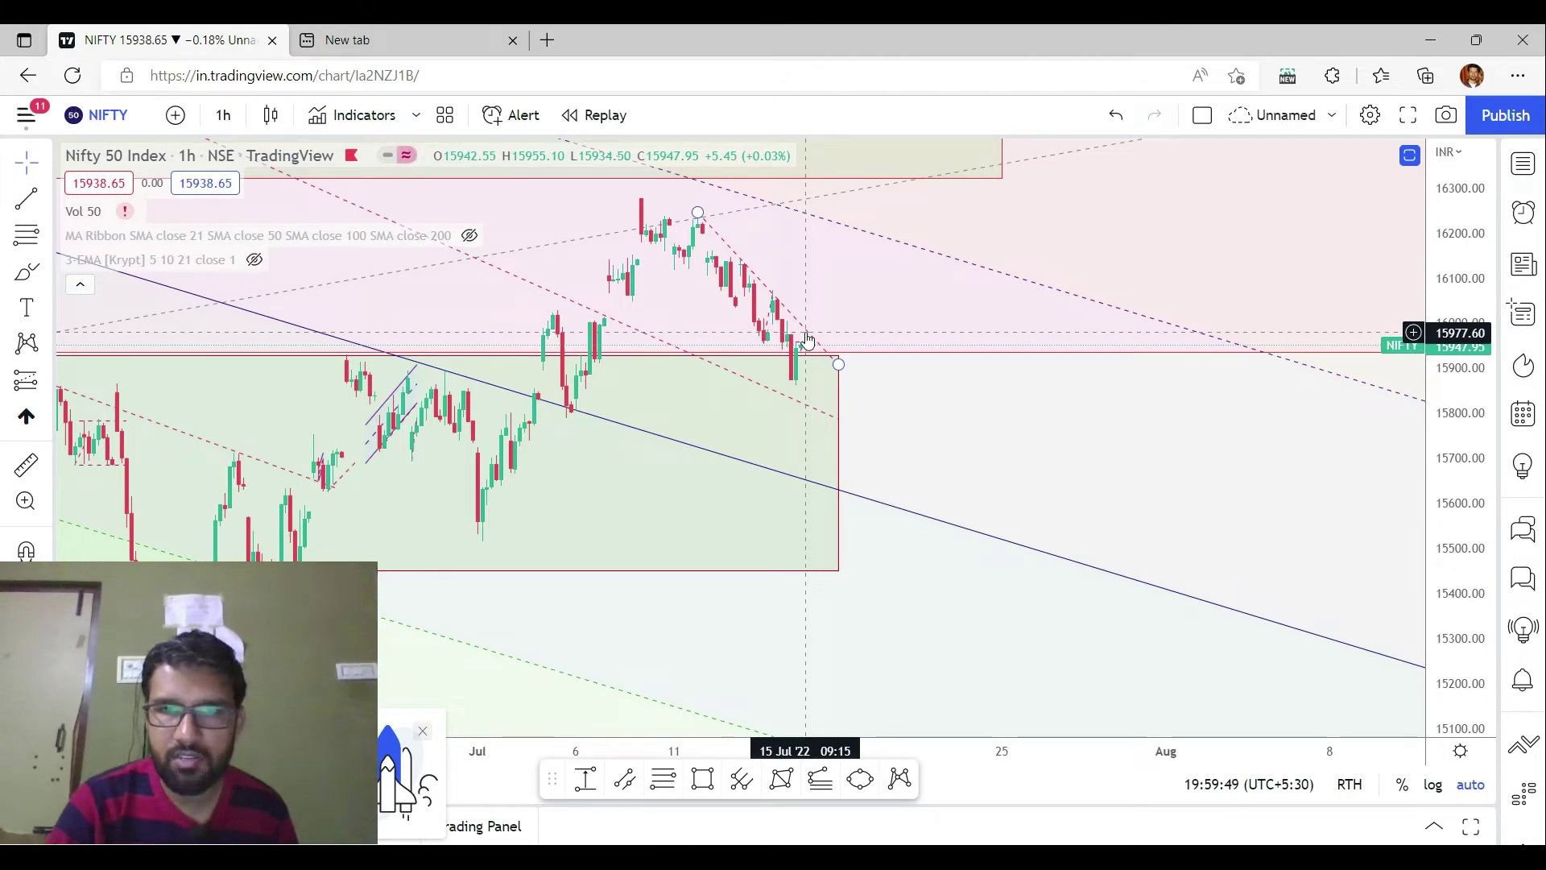
left_click(850, 233)
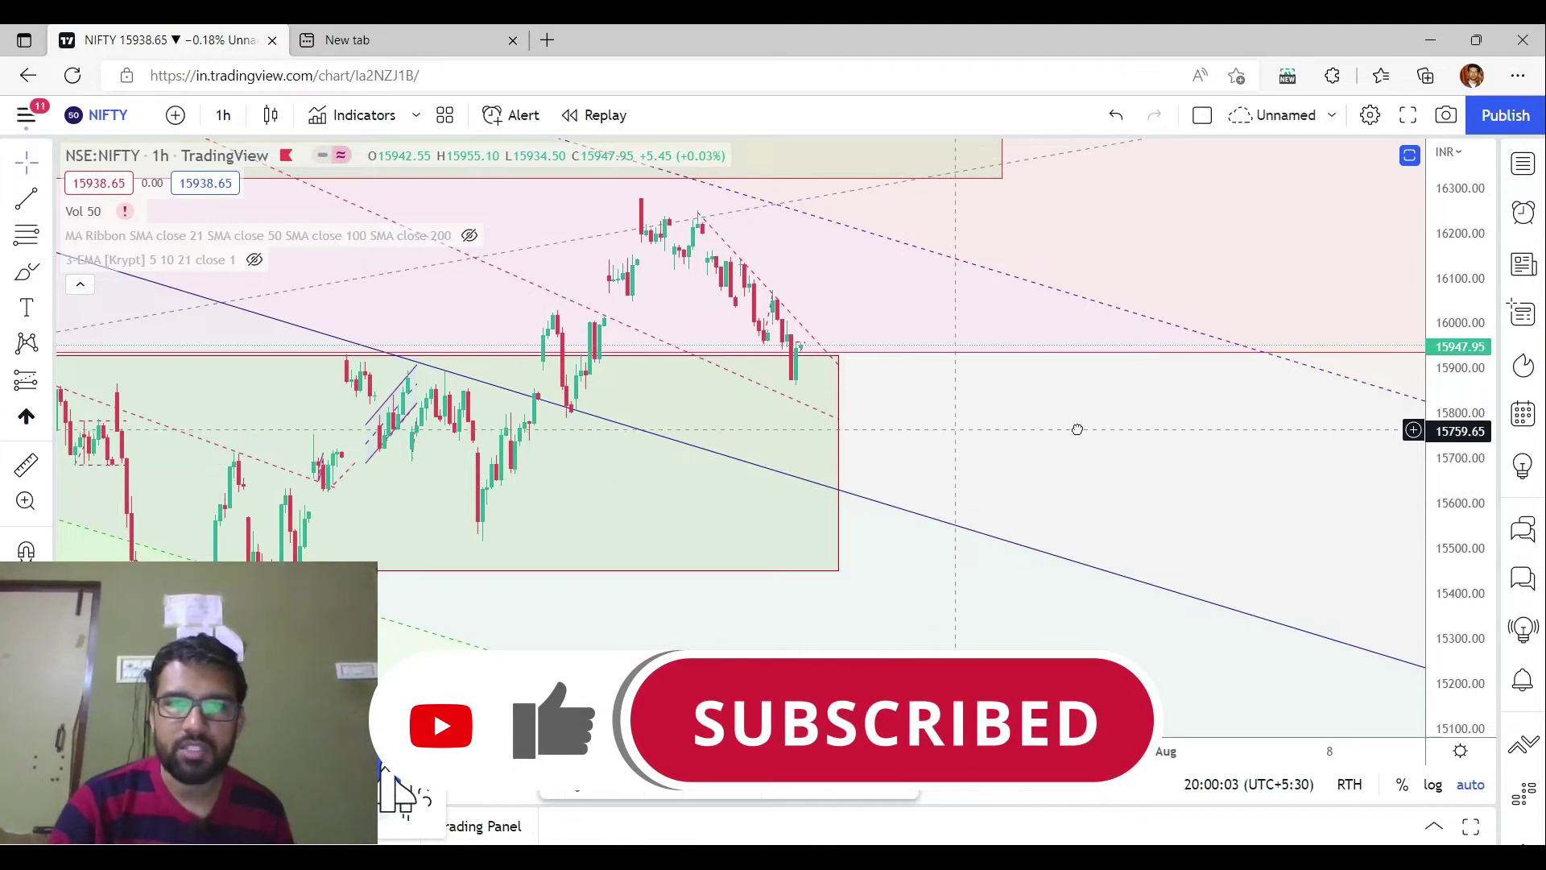
left_click_drag(1077, 428, 1190, 451)
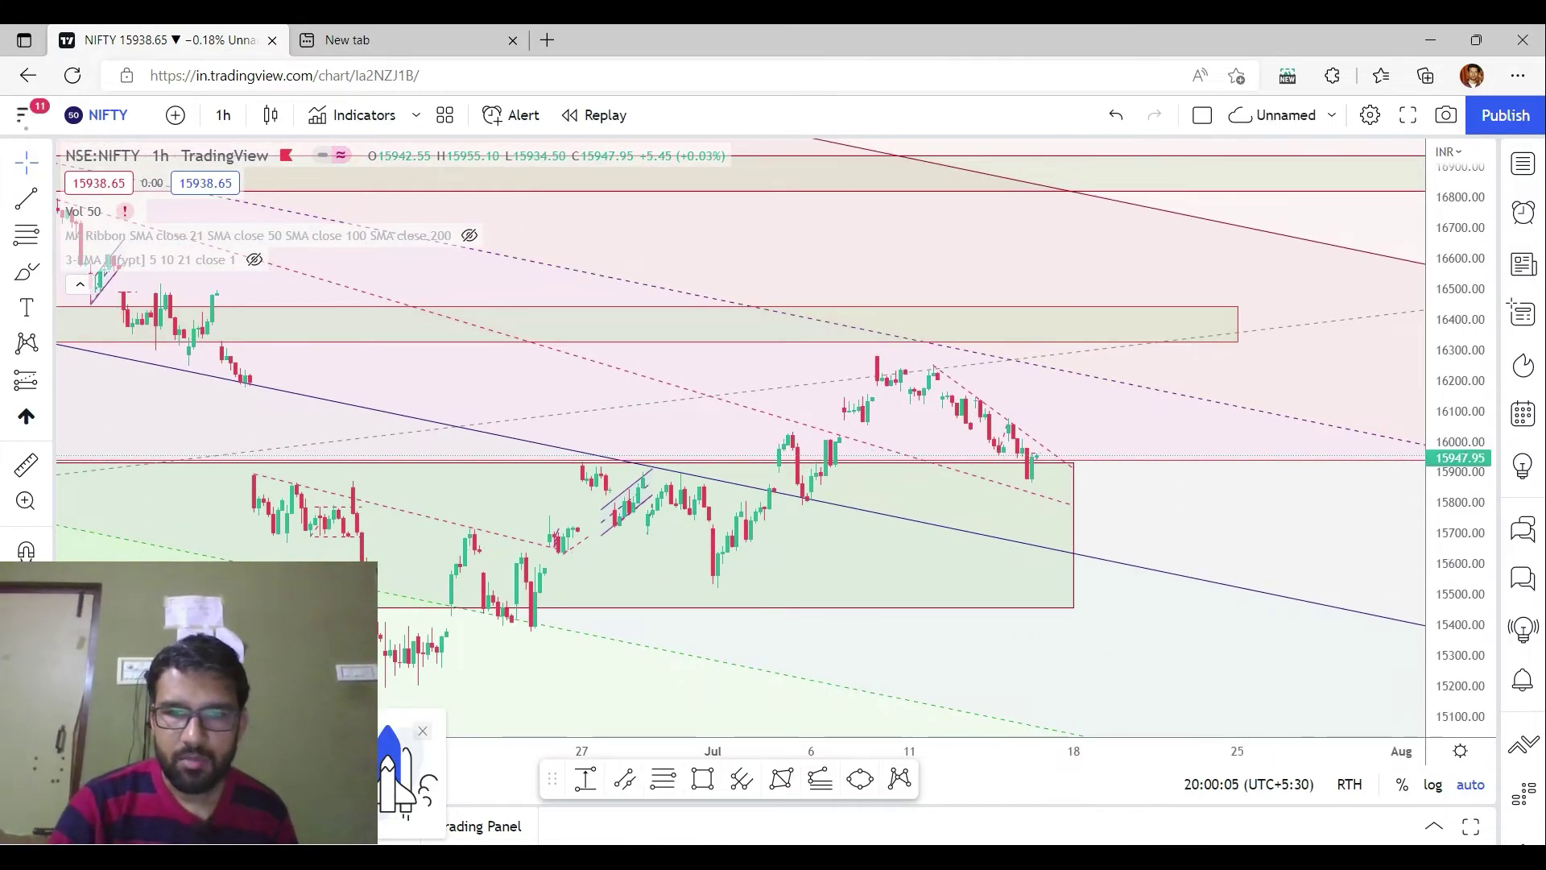
- Switch back to the nifty daily presentation in PowerPoint and open slide 3 with the next Nifty levels table
key("alt+Tab")
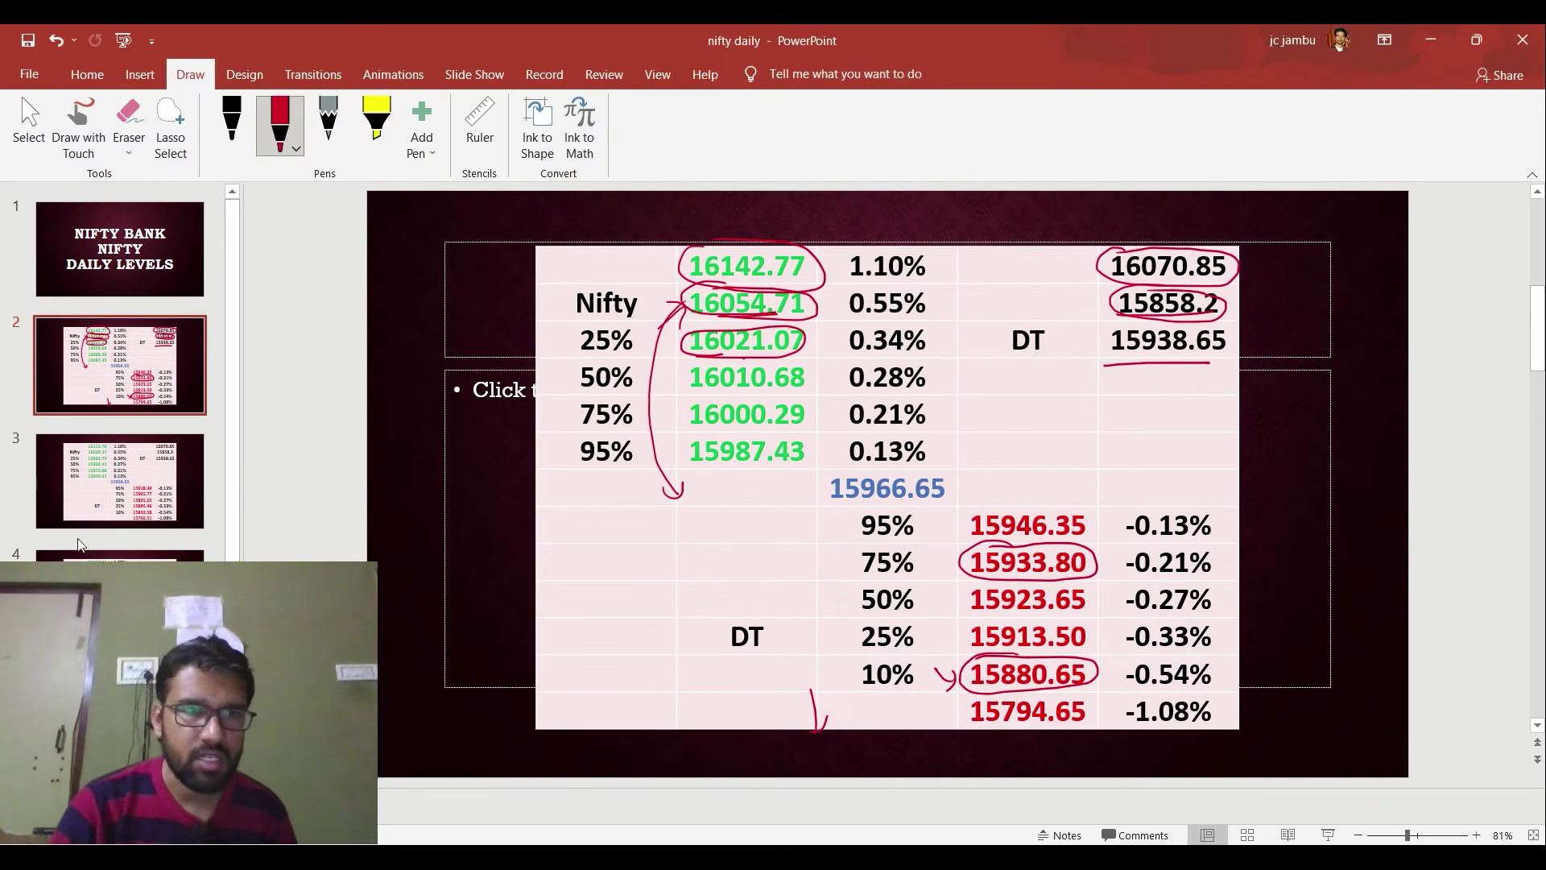
left_click(48, 470)
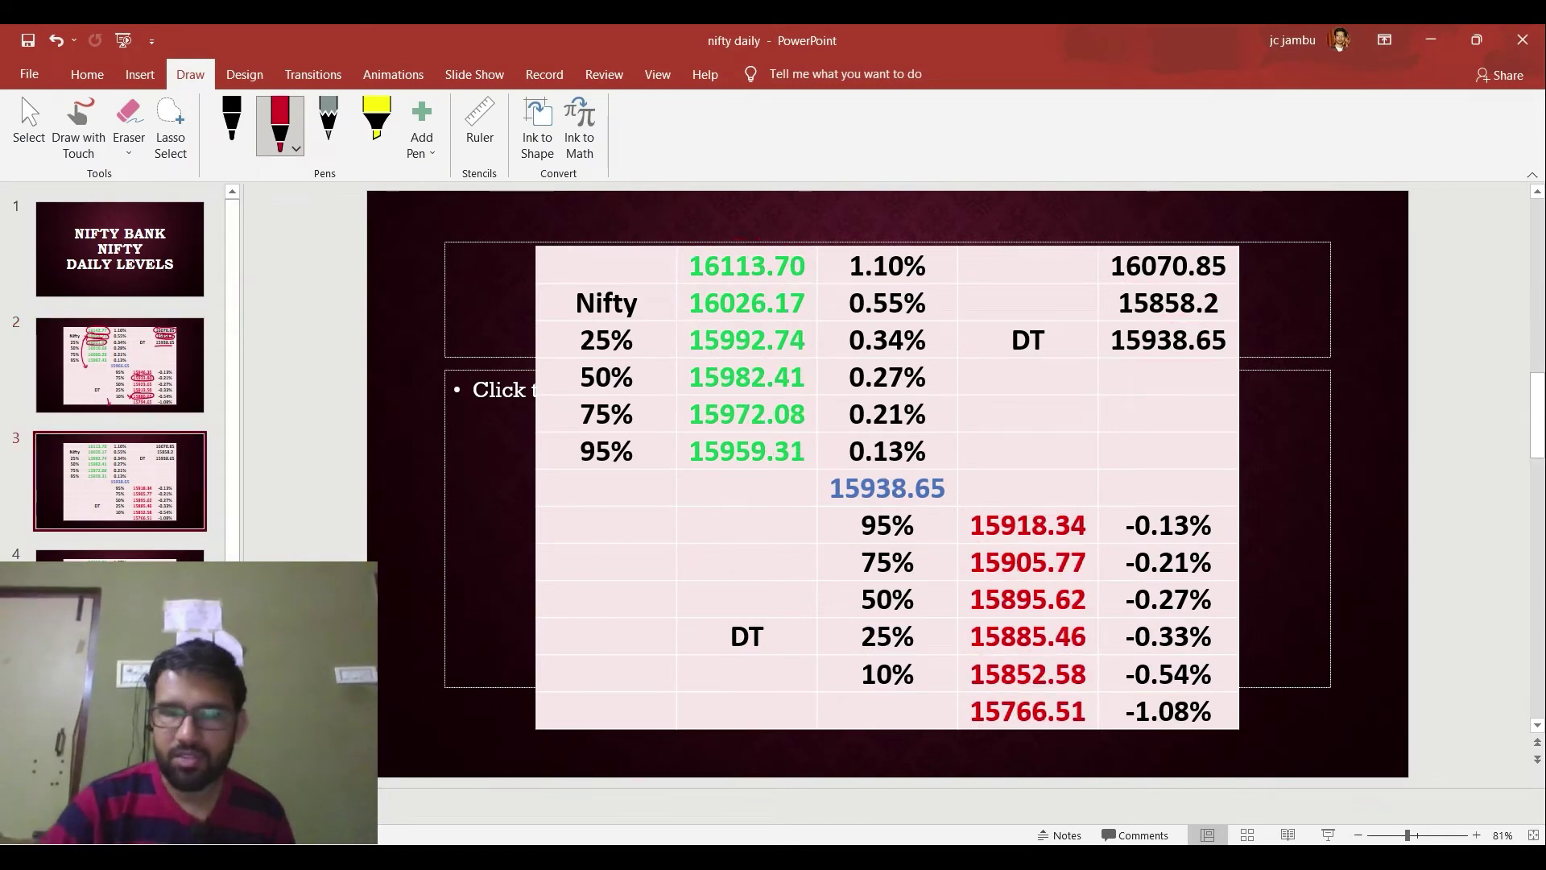
- Circle the previous close 15938.65 in red ink in the Nifty levels table
mouse_move(837, 471)
left_mouse_down()
mouse_move(823, 501)
mouse_move(930, 500)
left_mouse_up()
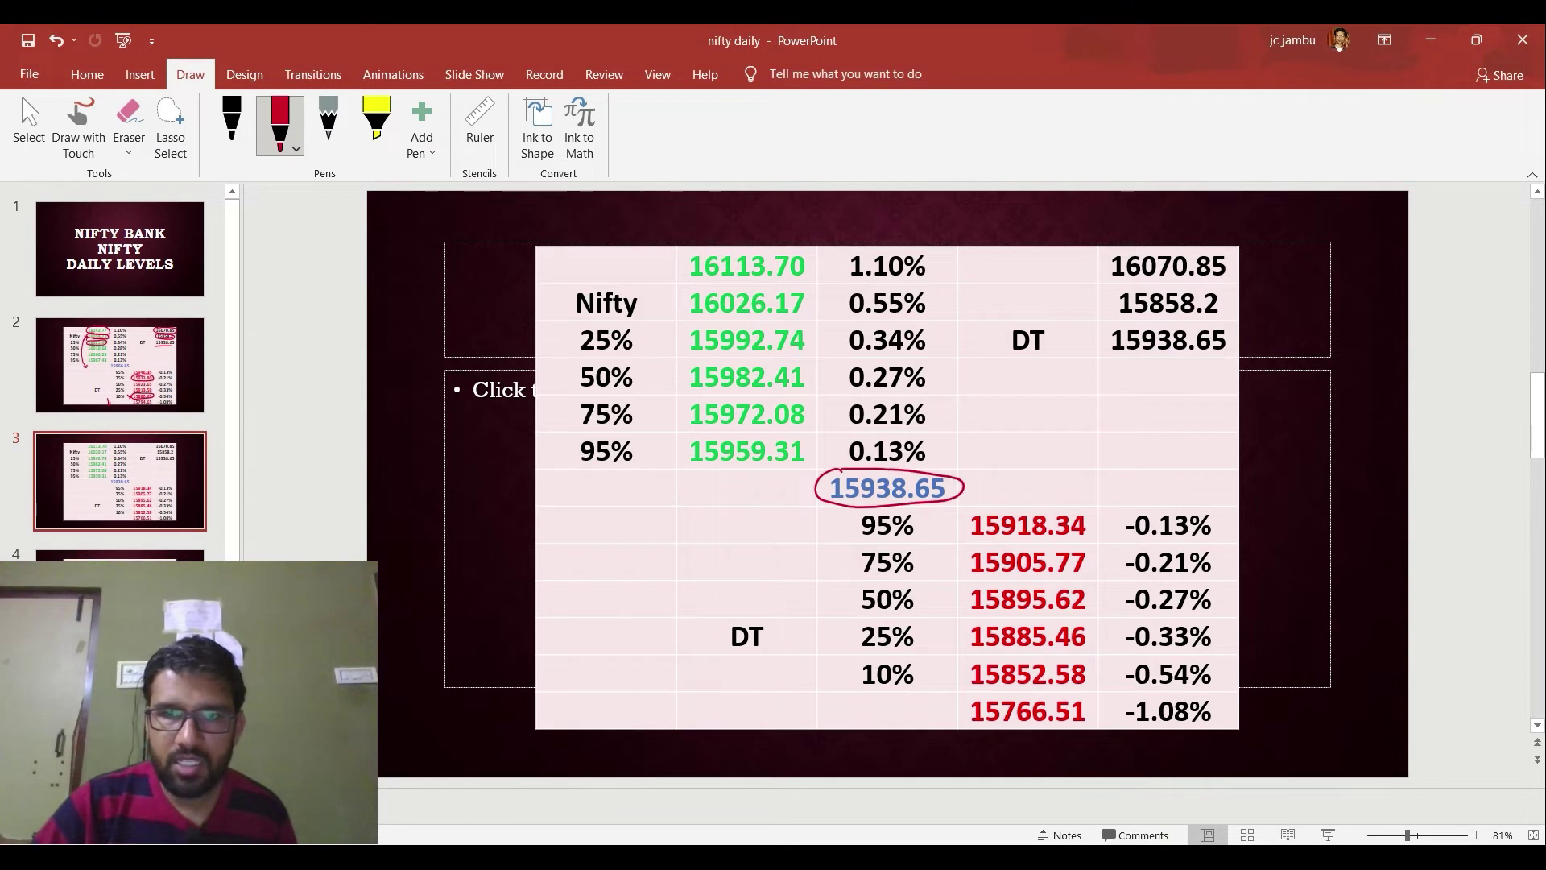
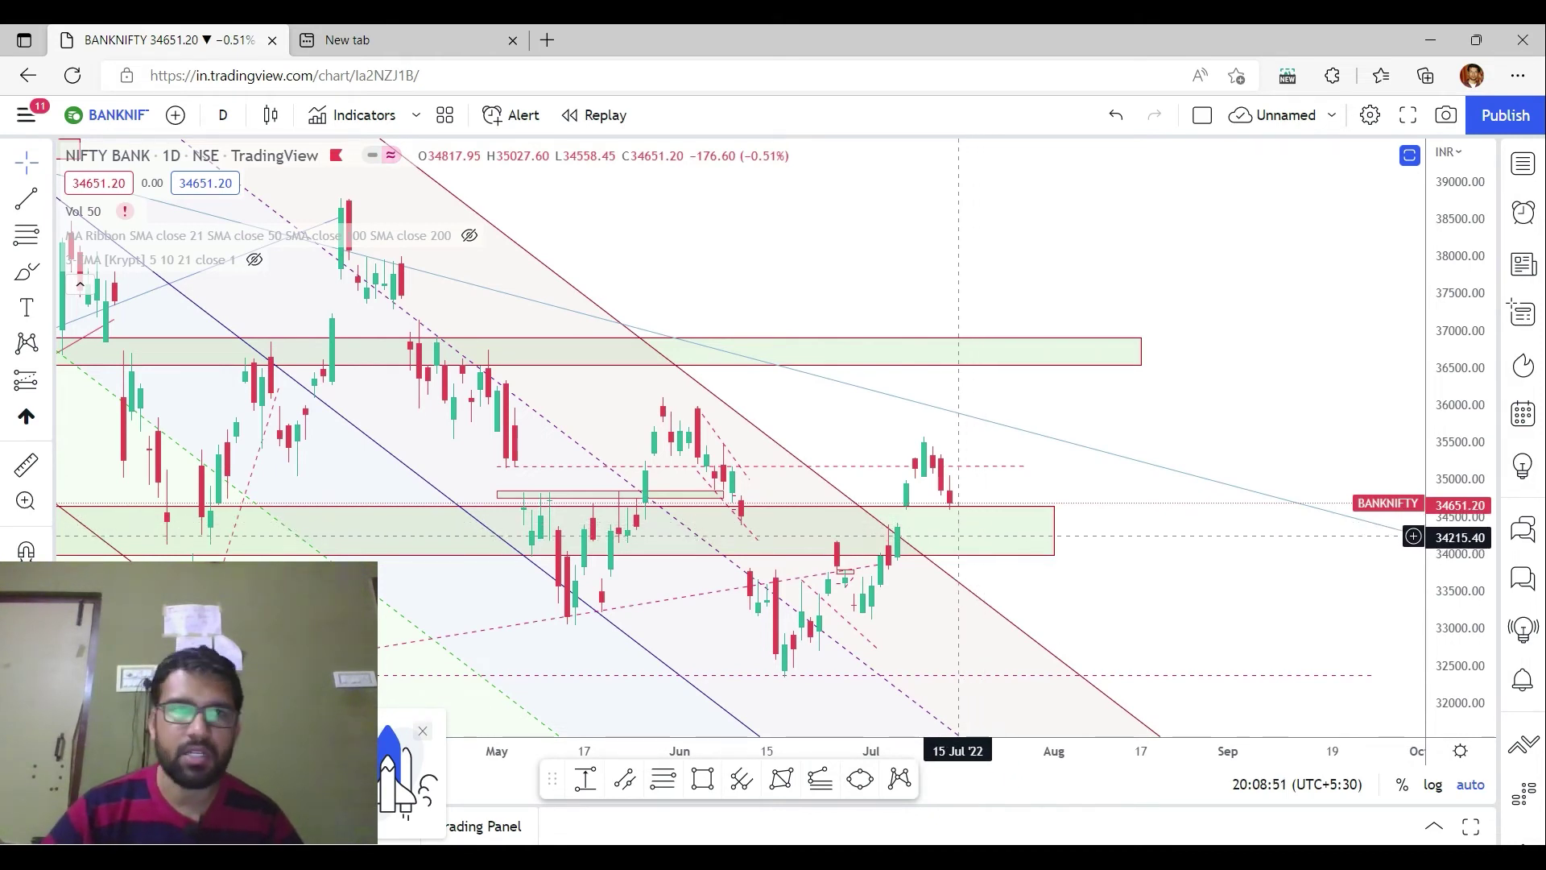
- Set the BANKNIFTY chart interval to 1 hour and examine the latest candles against the green zone
left_click(223, 114)
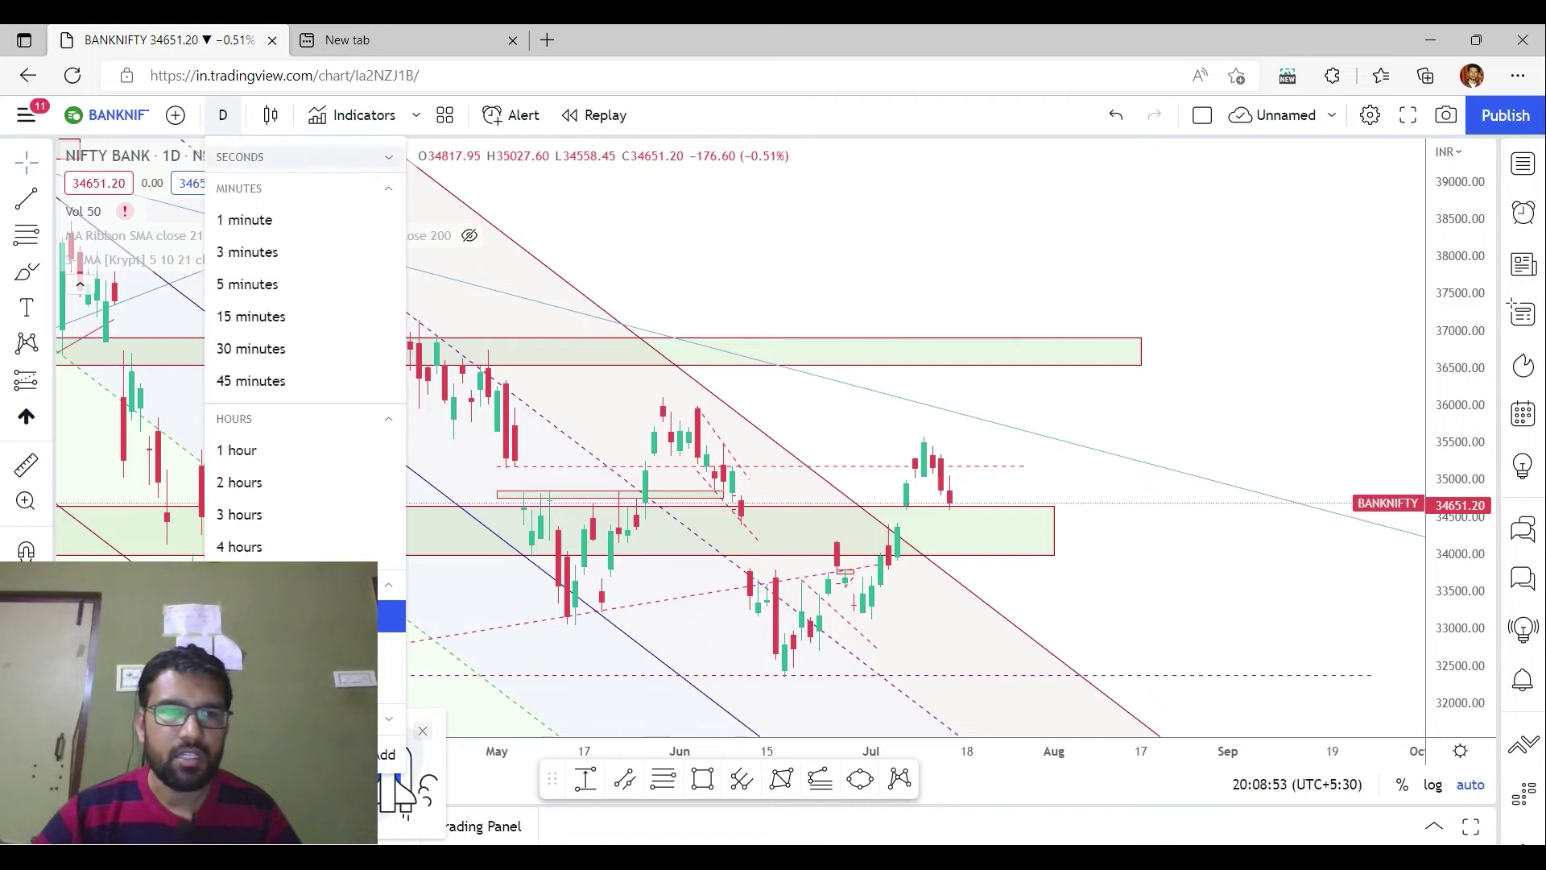
left_click(242, 450)
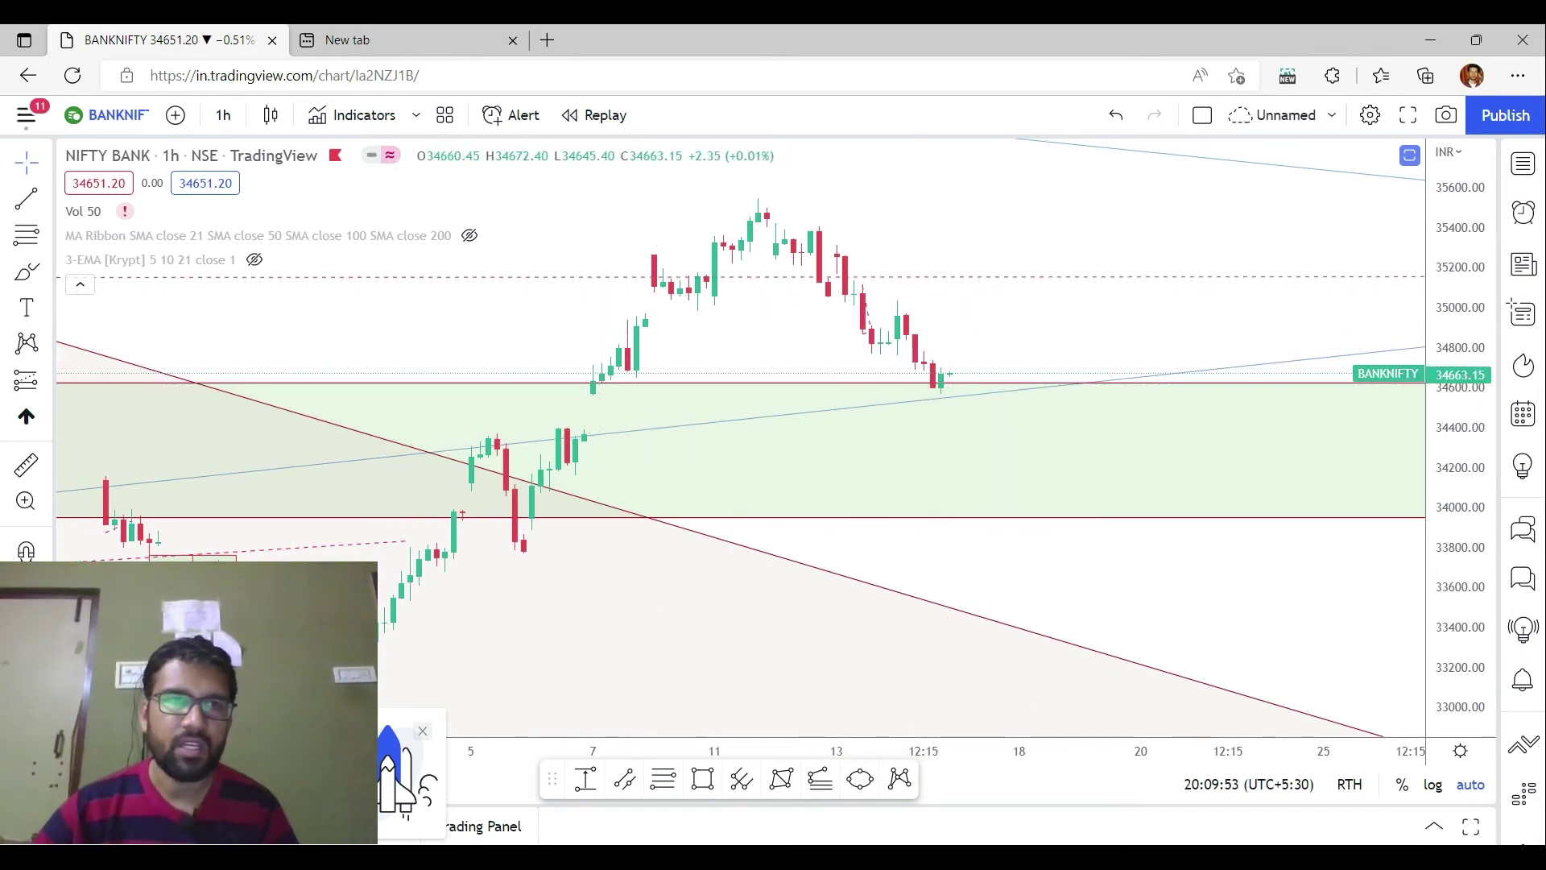
left_click(223, 115)
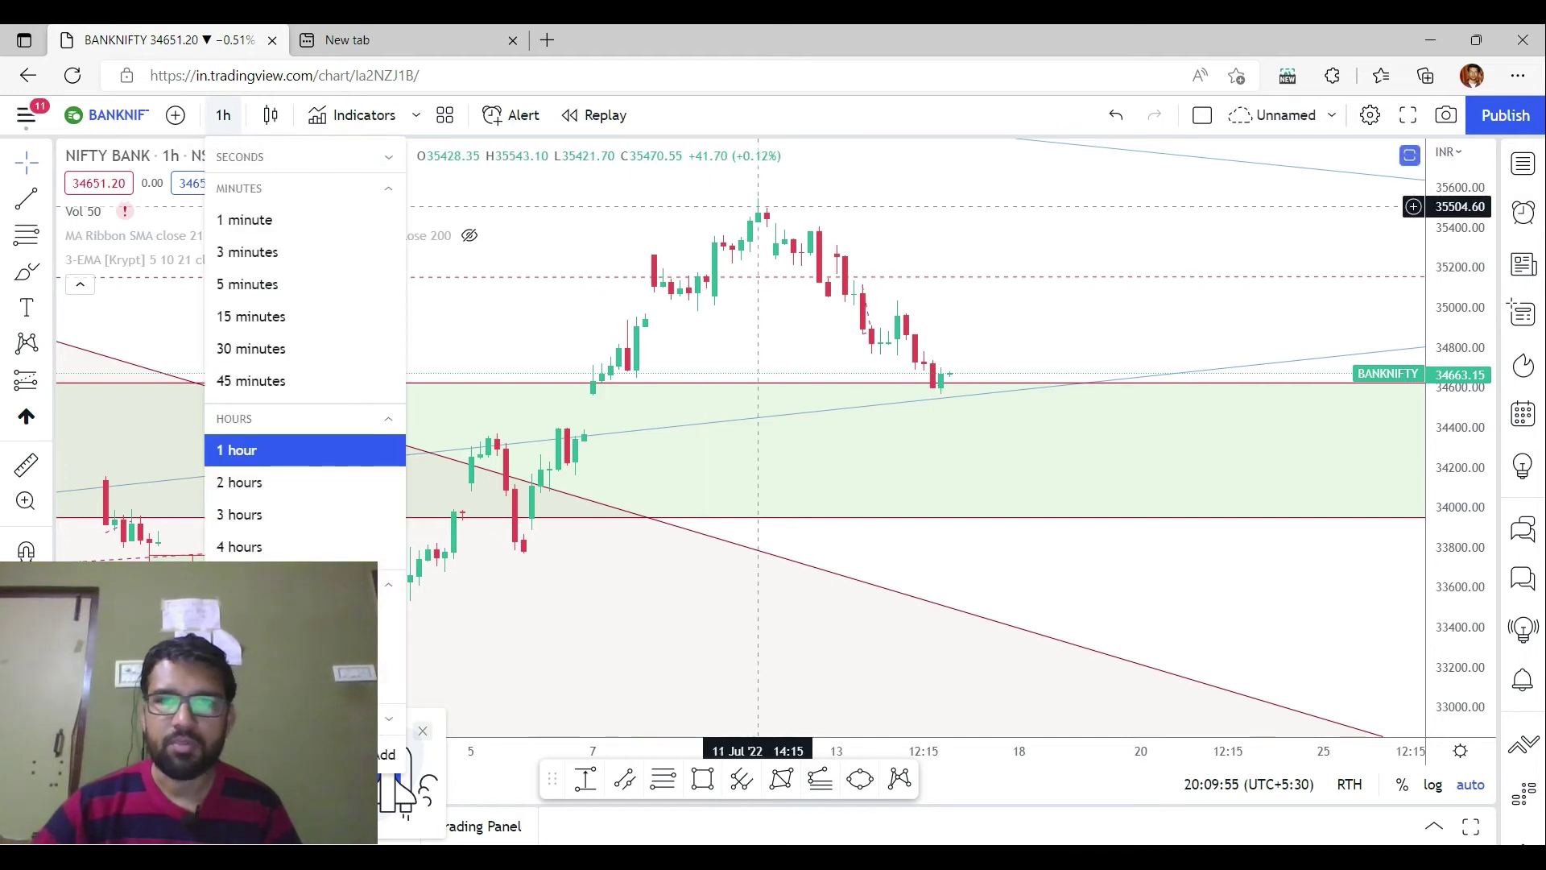
left_click(956, 330)
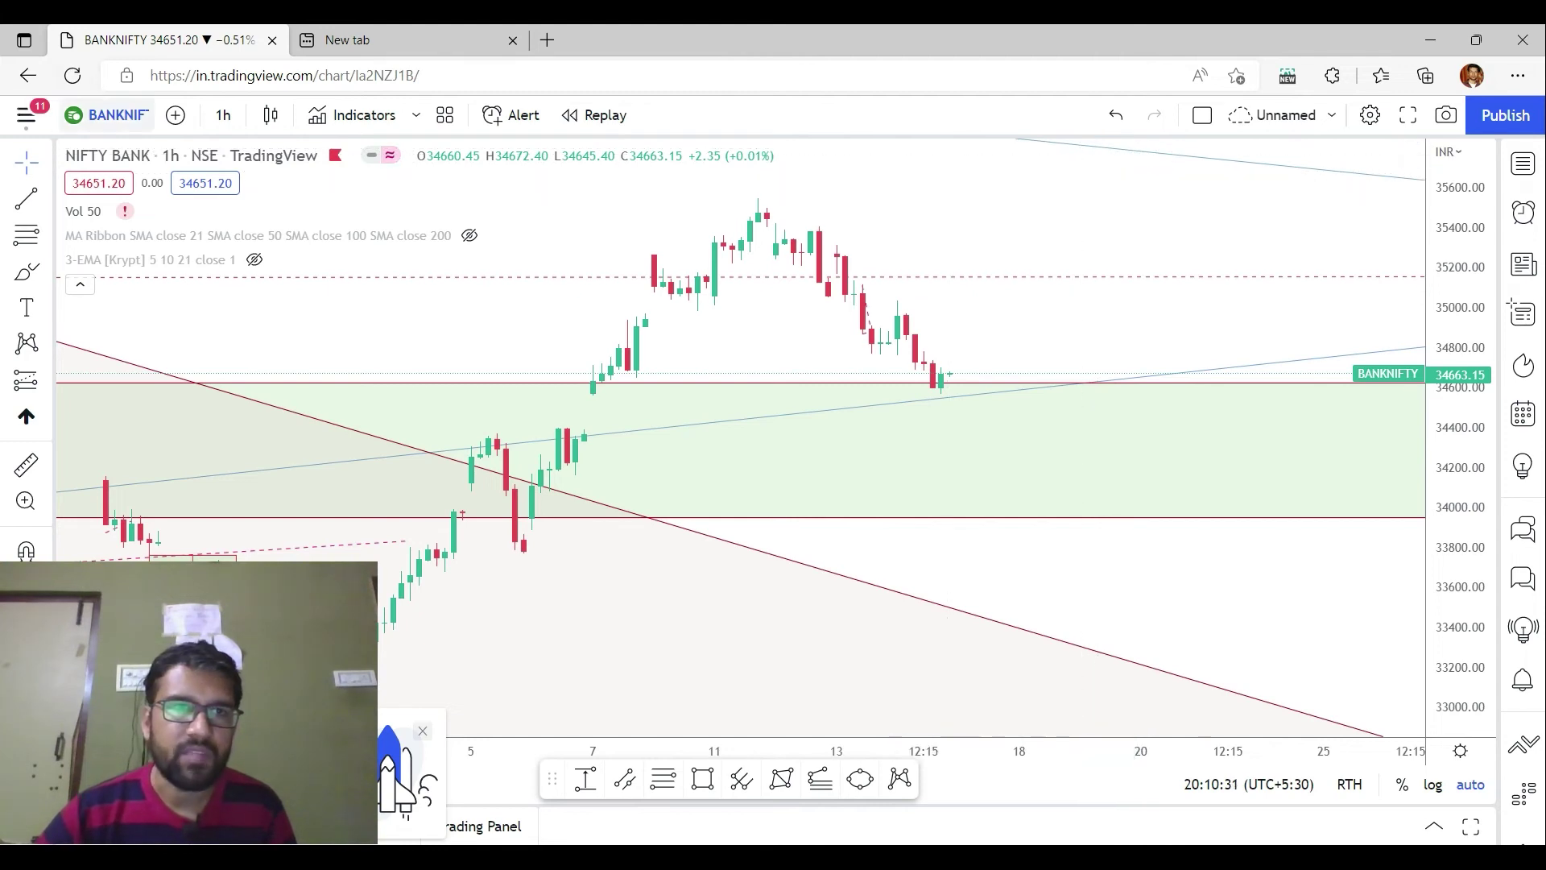
- On the 1 minute chart, outline the 14 Jul morning consolidation with a line falling from about 34942.95 to 34921.35 and a flat line at about 34902.65
left_click(223, 115)
left_click(241, 217)
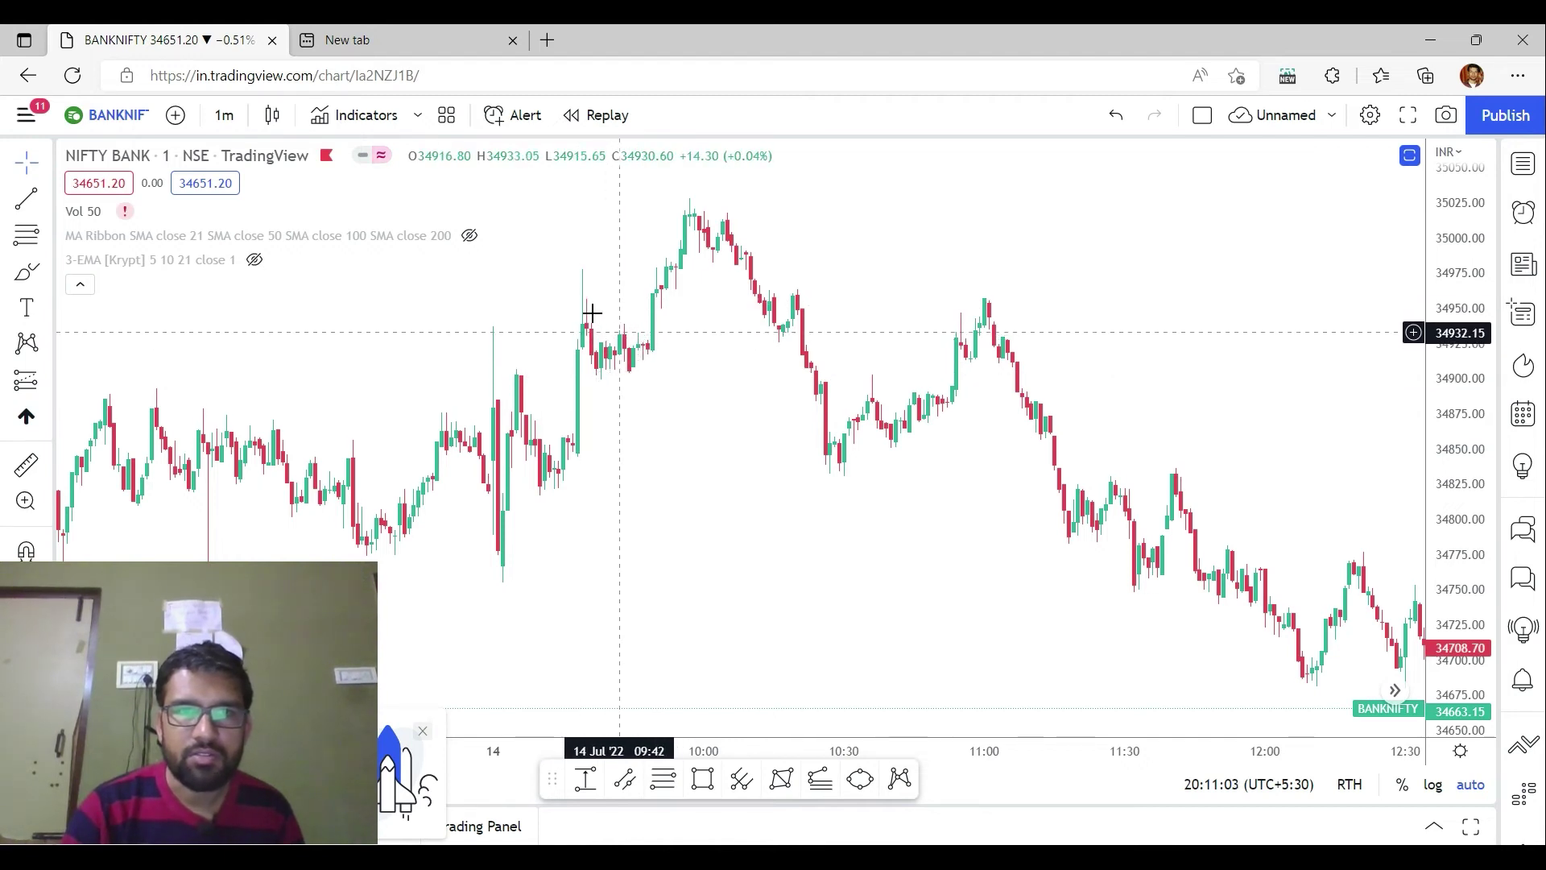
left_click(28, 201)
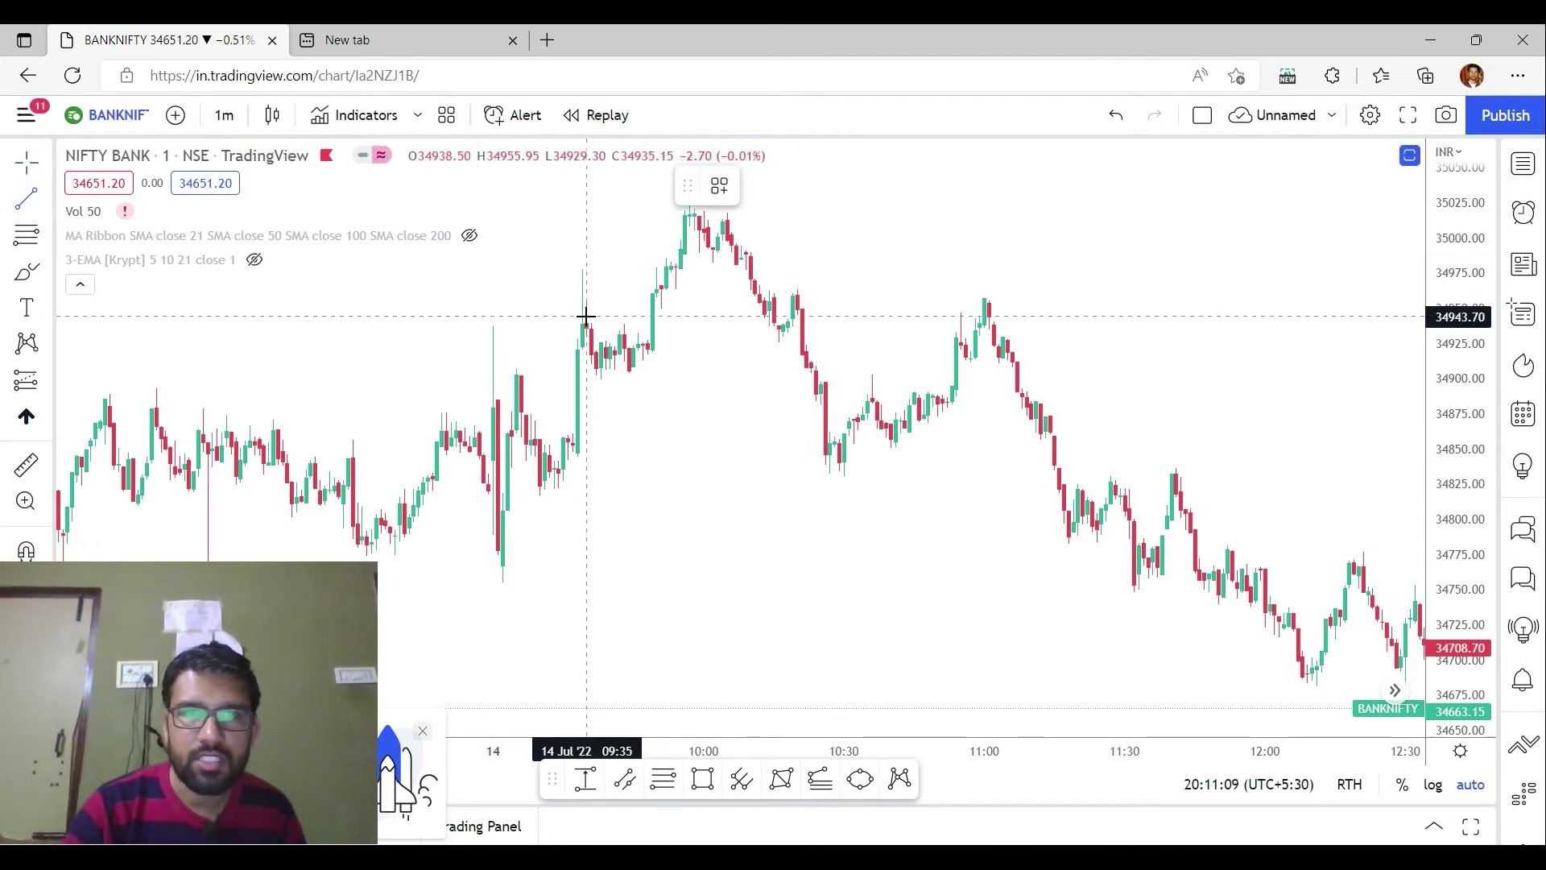
left_click(680, 347)
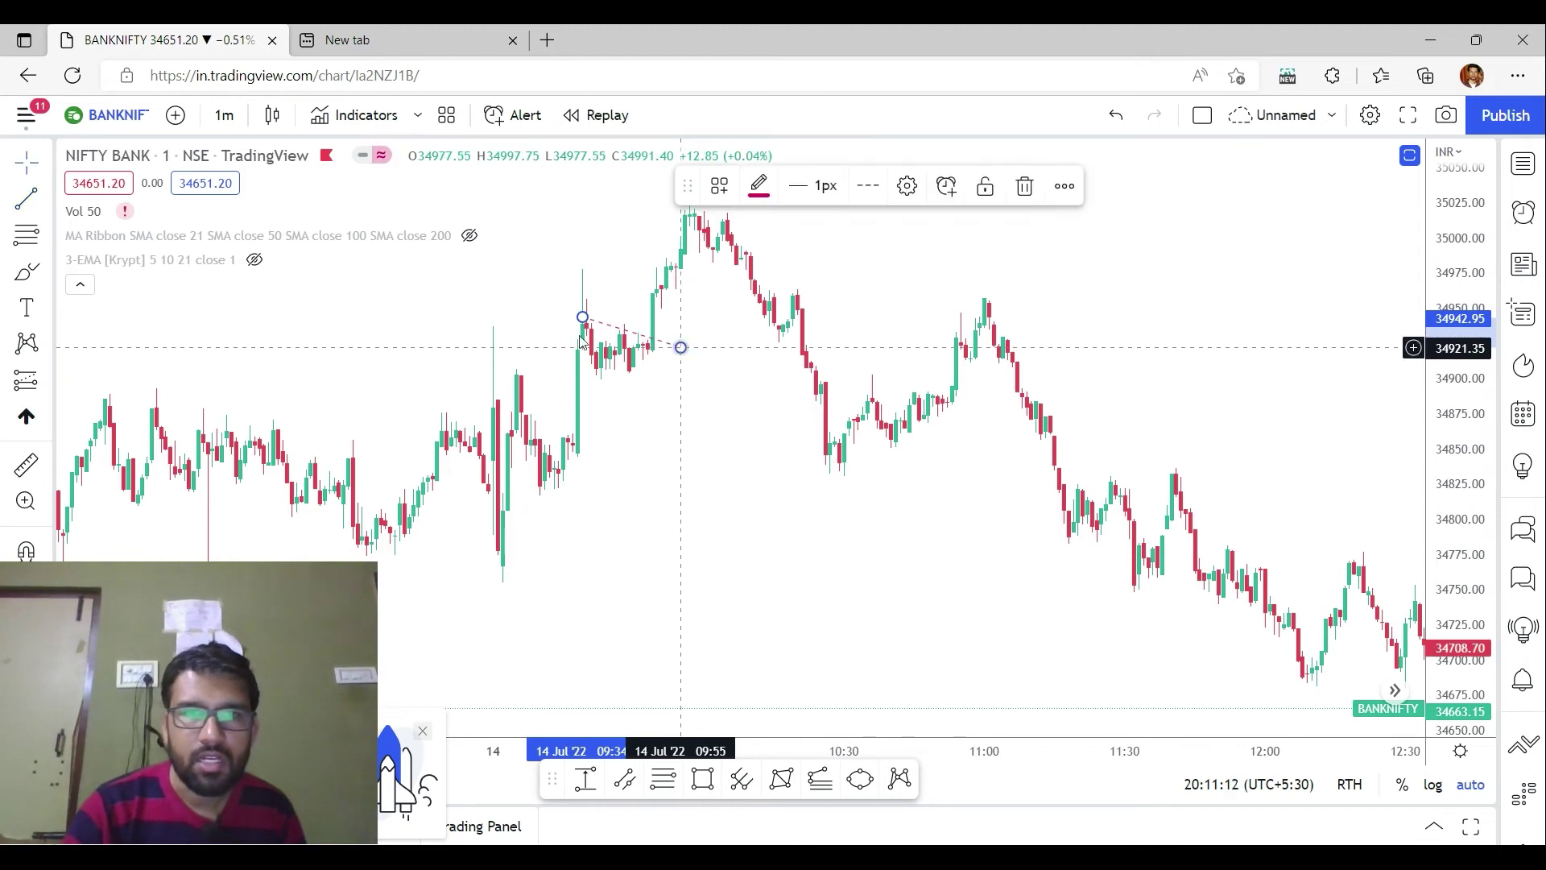
left_click(26, 202)
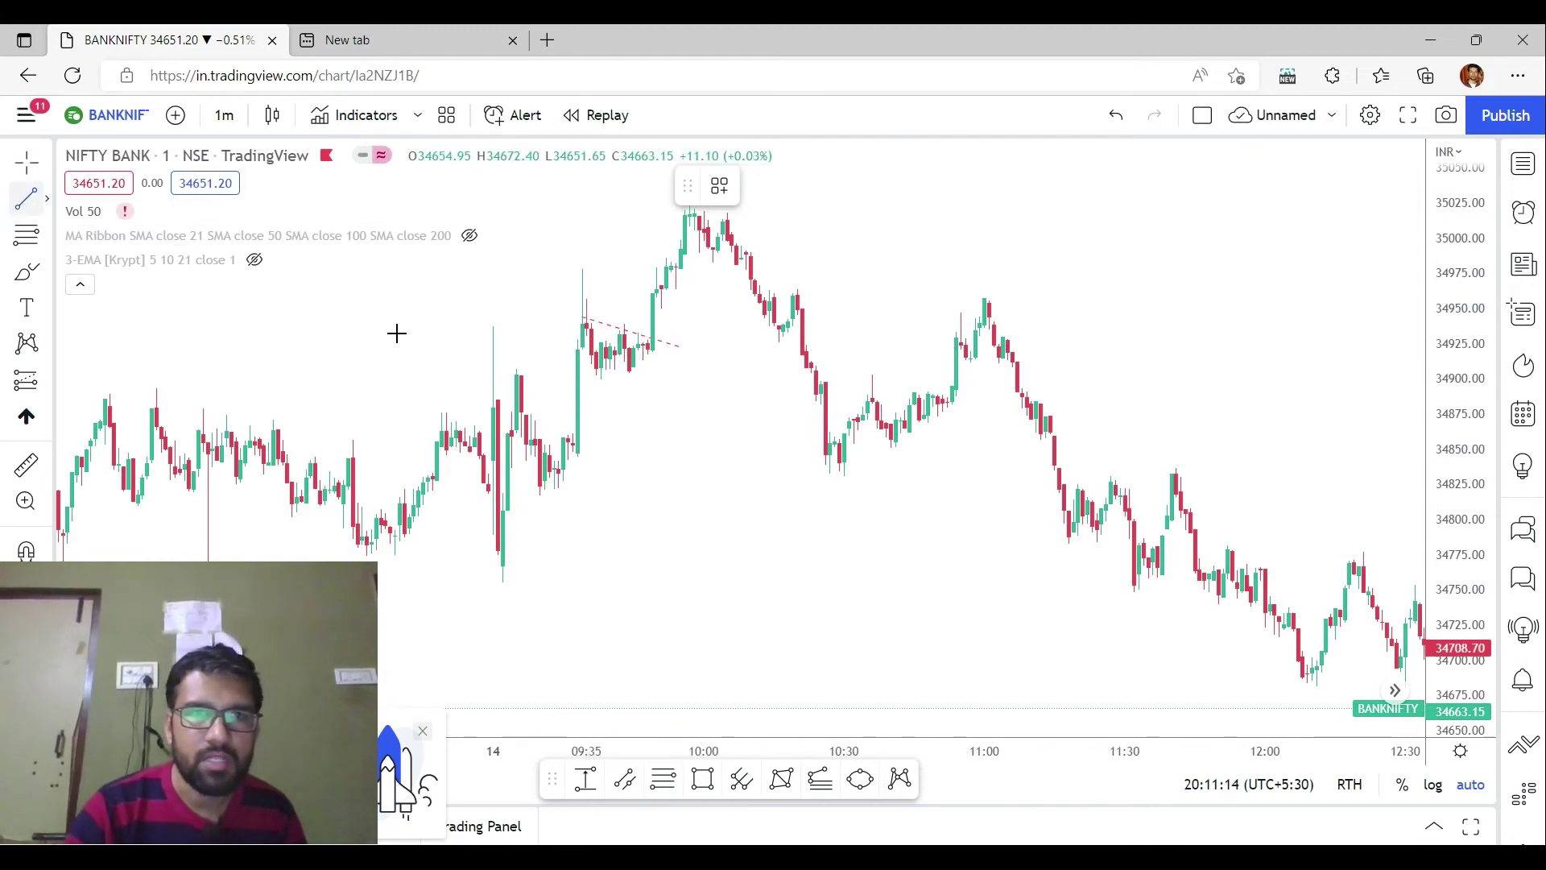
left_click(581, 372)
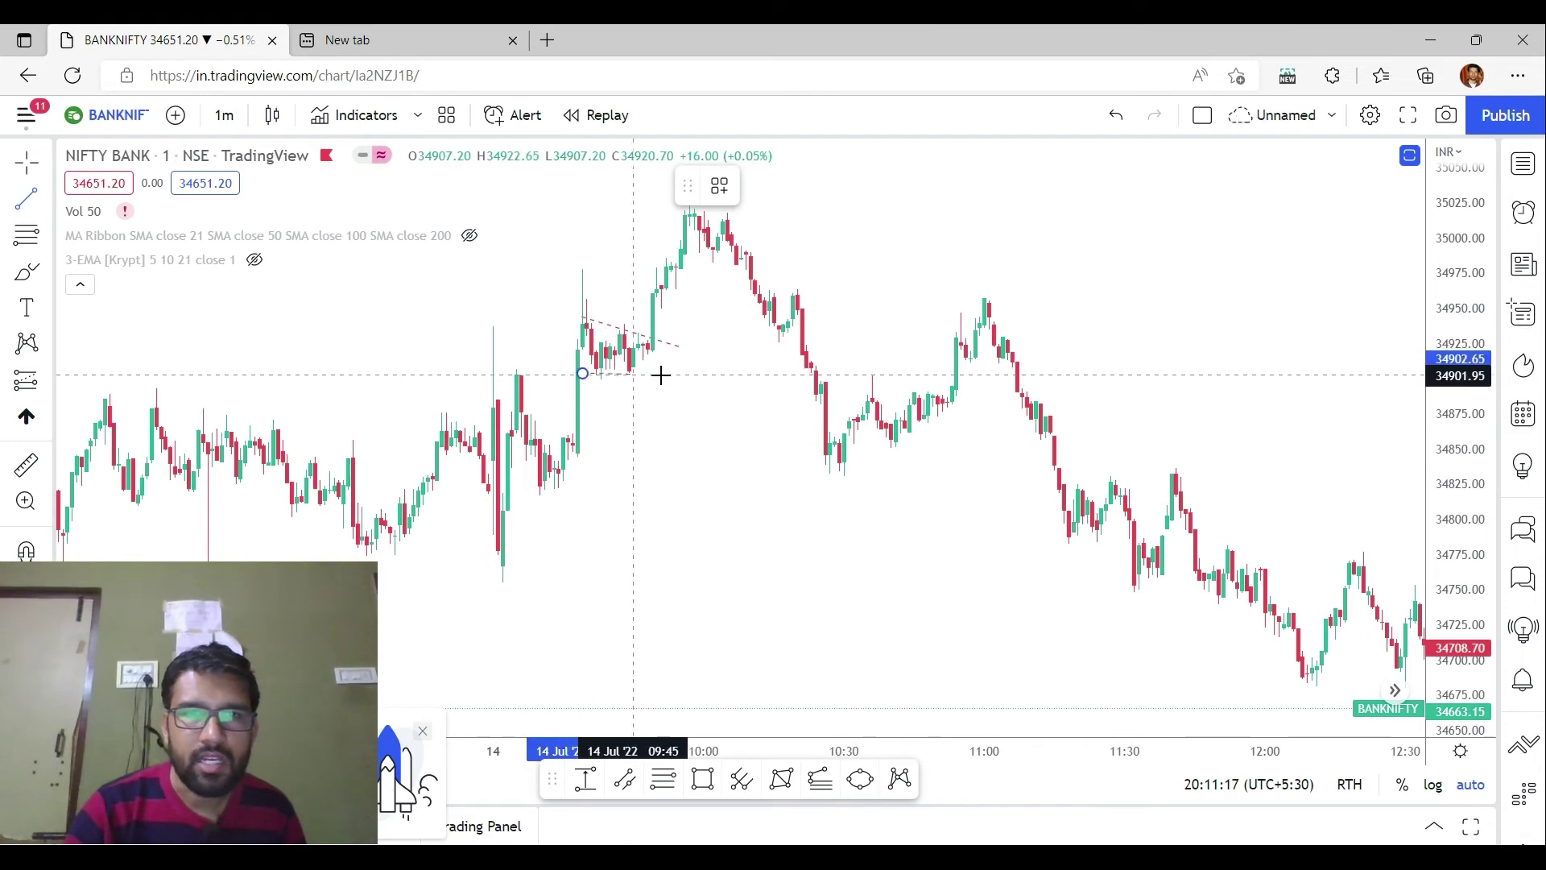
left_click(689, 372)
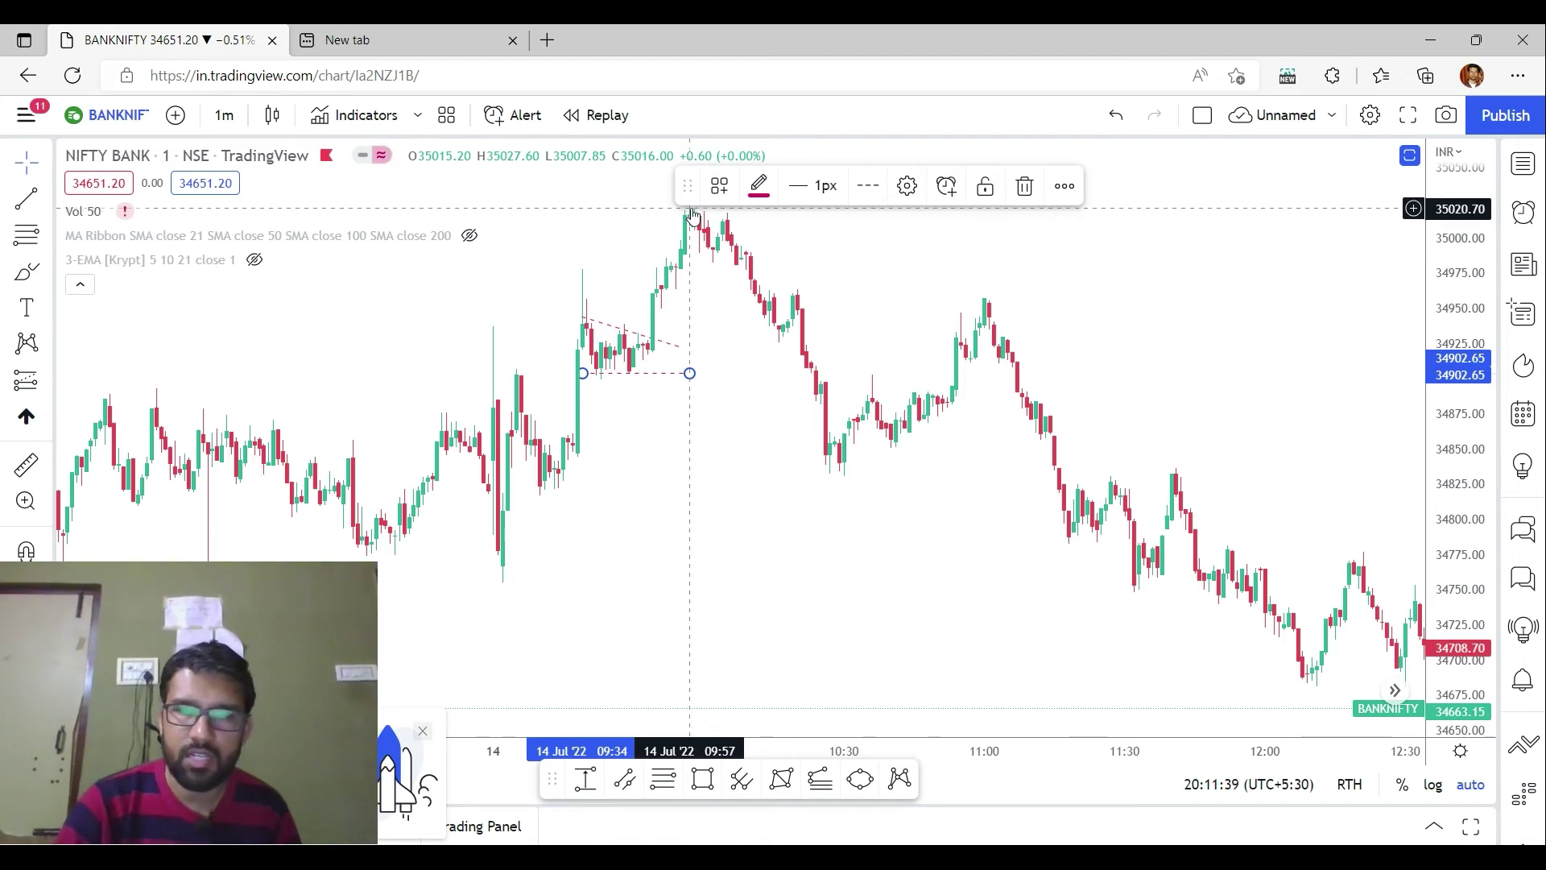
left_click(763, 370)
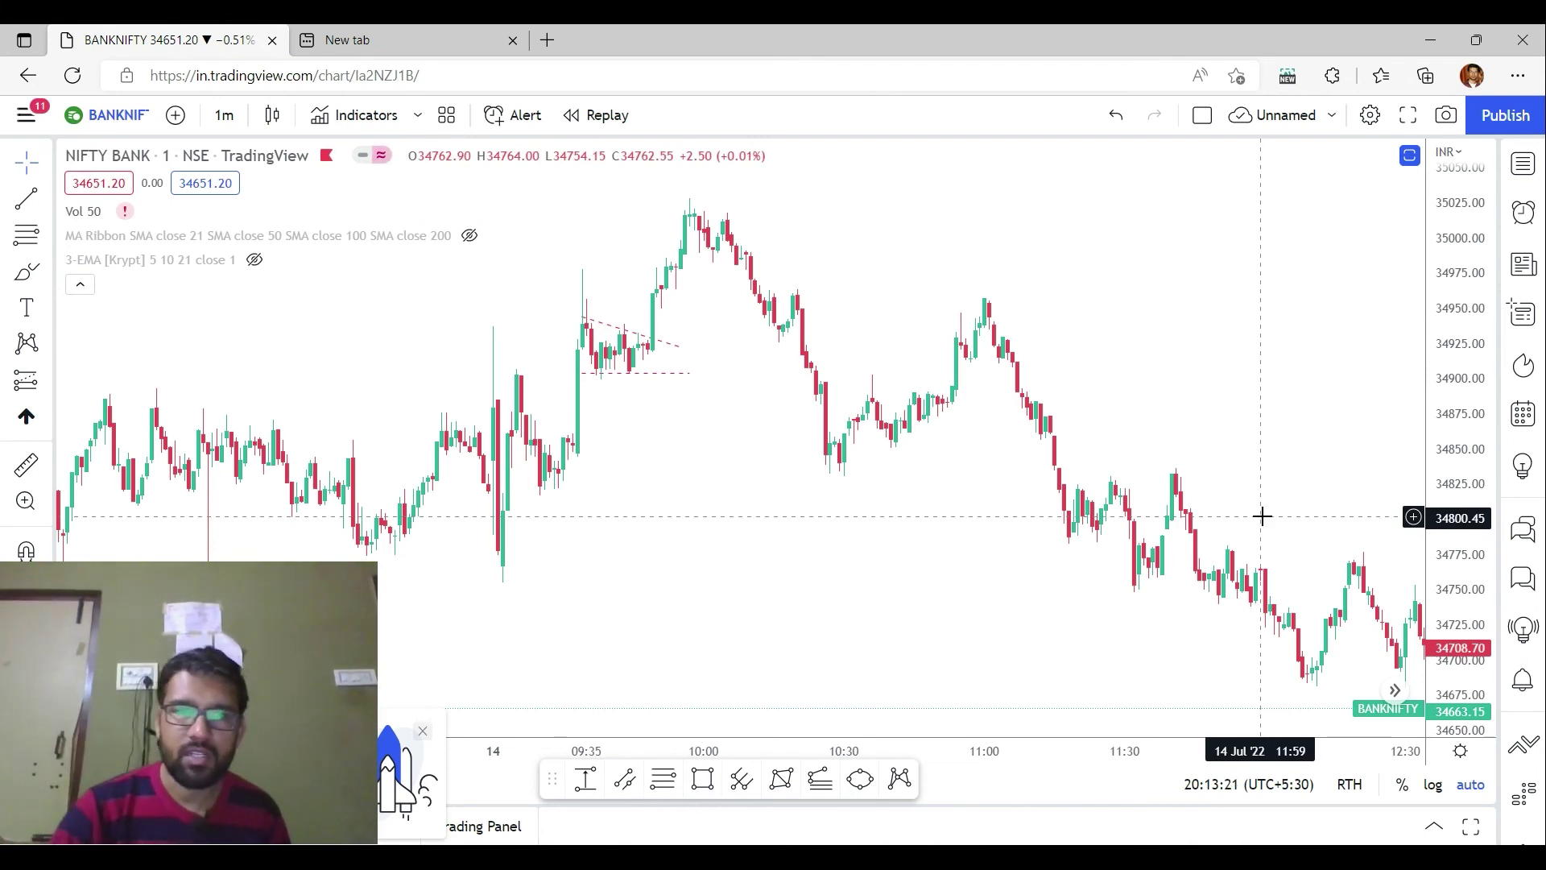
- Outline the triangle at the 14 Jul close with a trend line falling from about 34687.90 to 34658.30 and a flat one at about 34649.80
left_click_drag(1290, 478, 1060, 461)
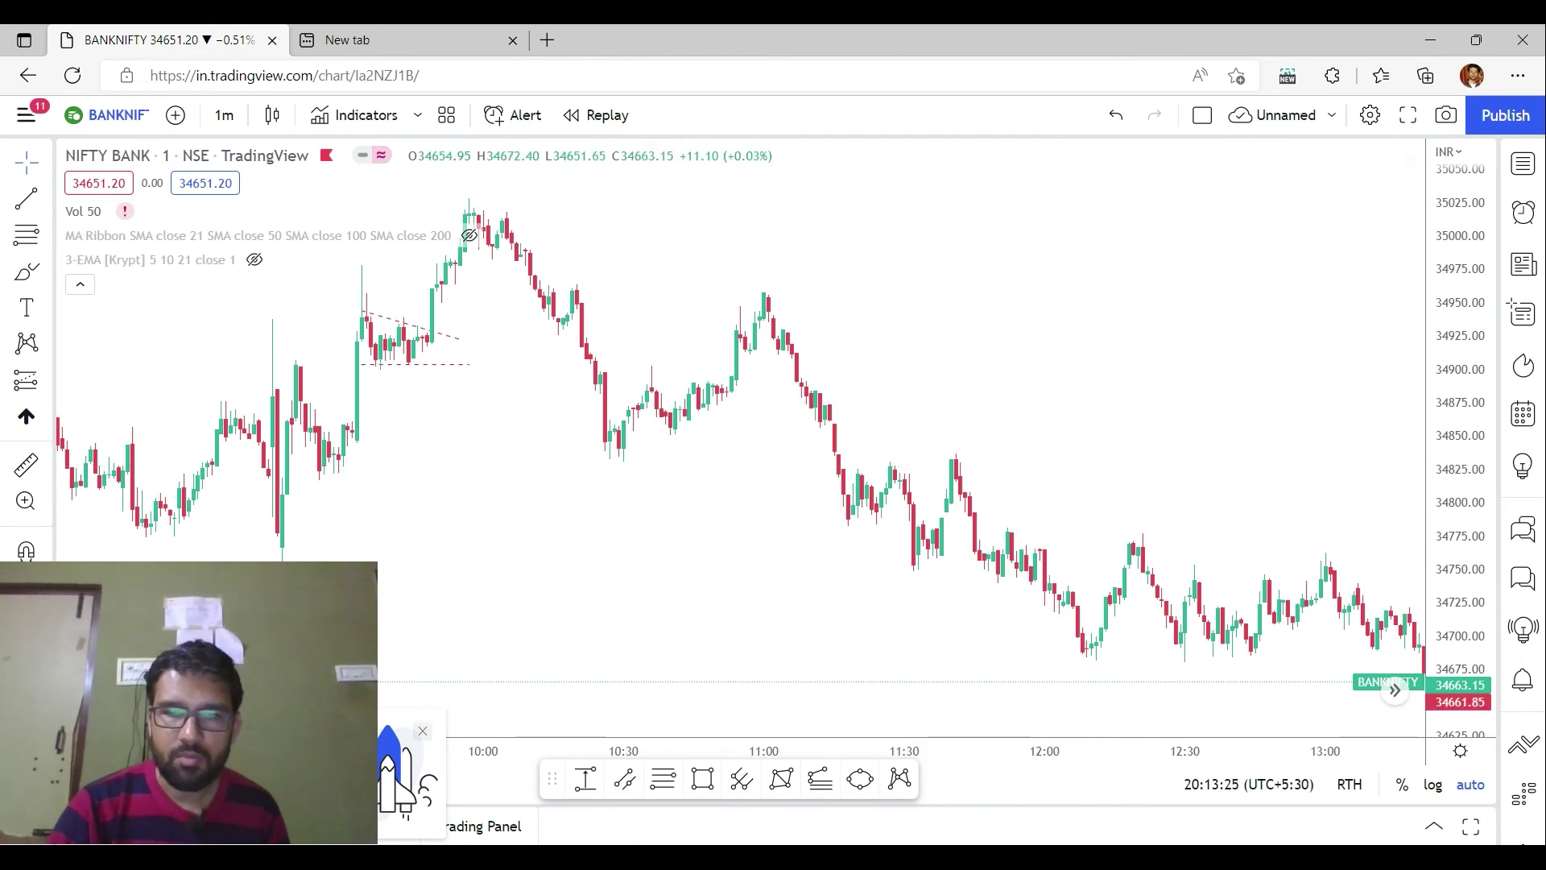
left_click_drag(914, 509, 279, 530)
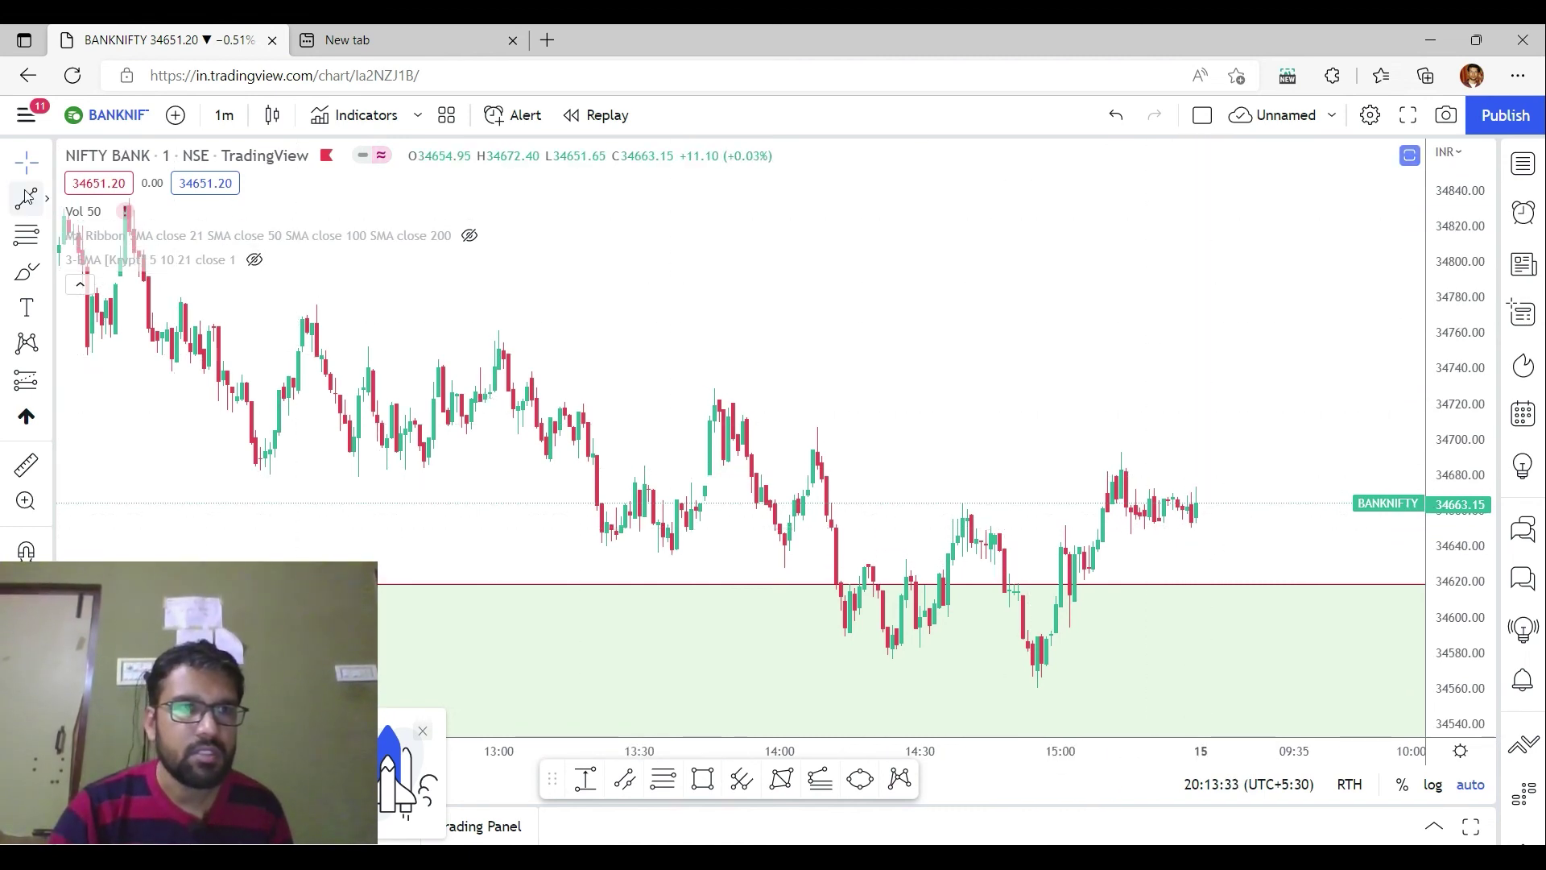
left_click(1121, 458)
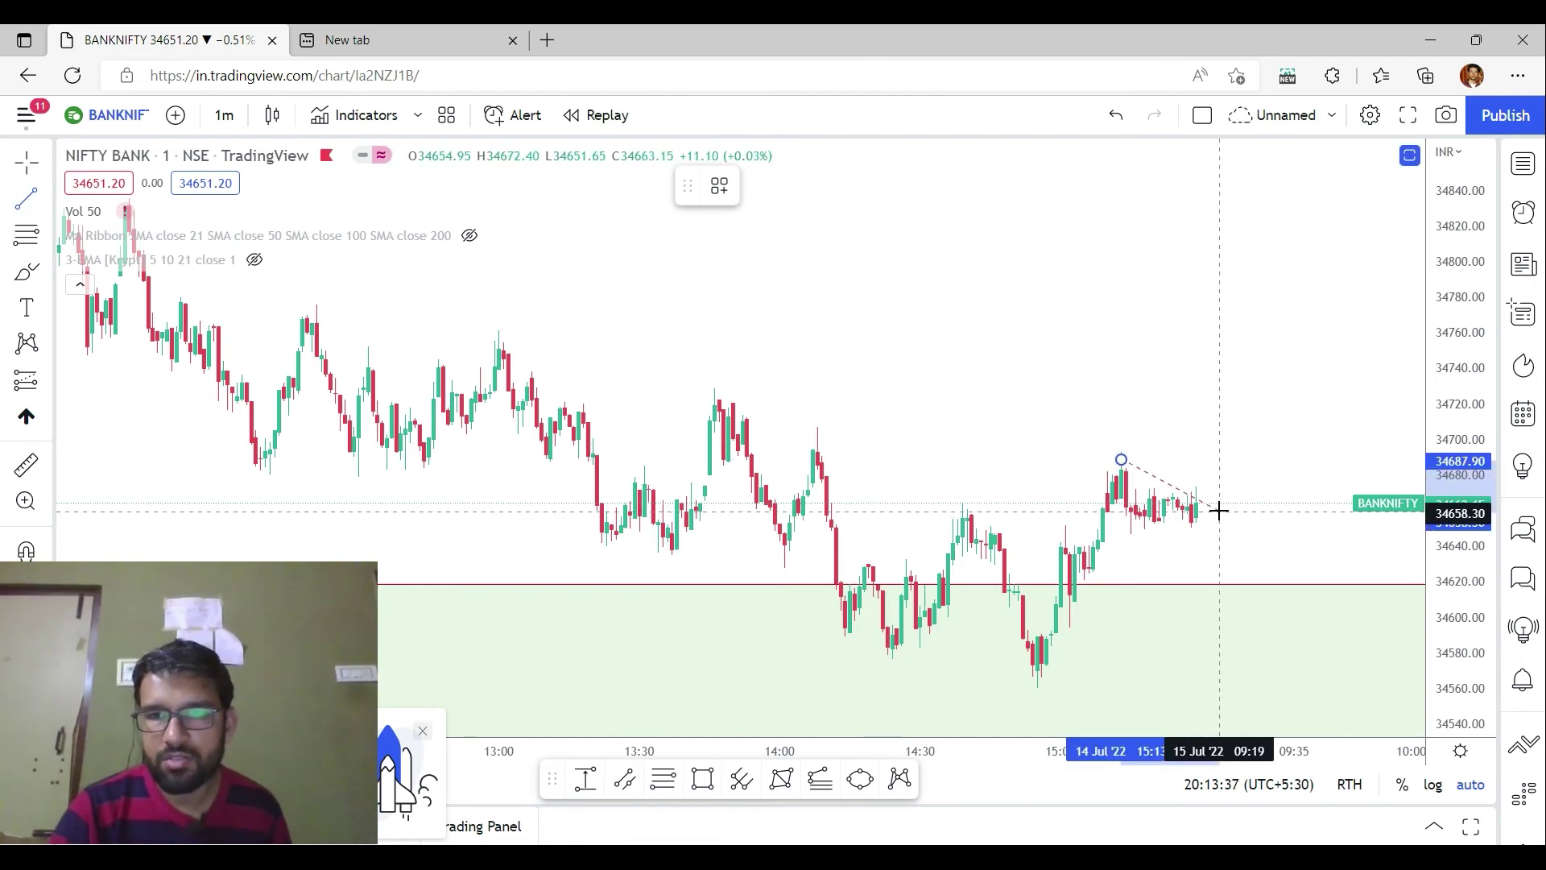
left_click(1218, 511)
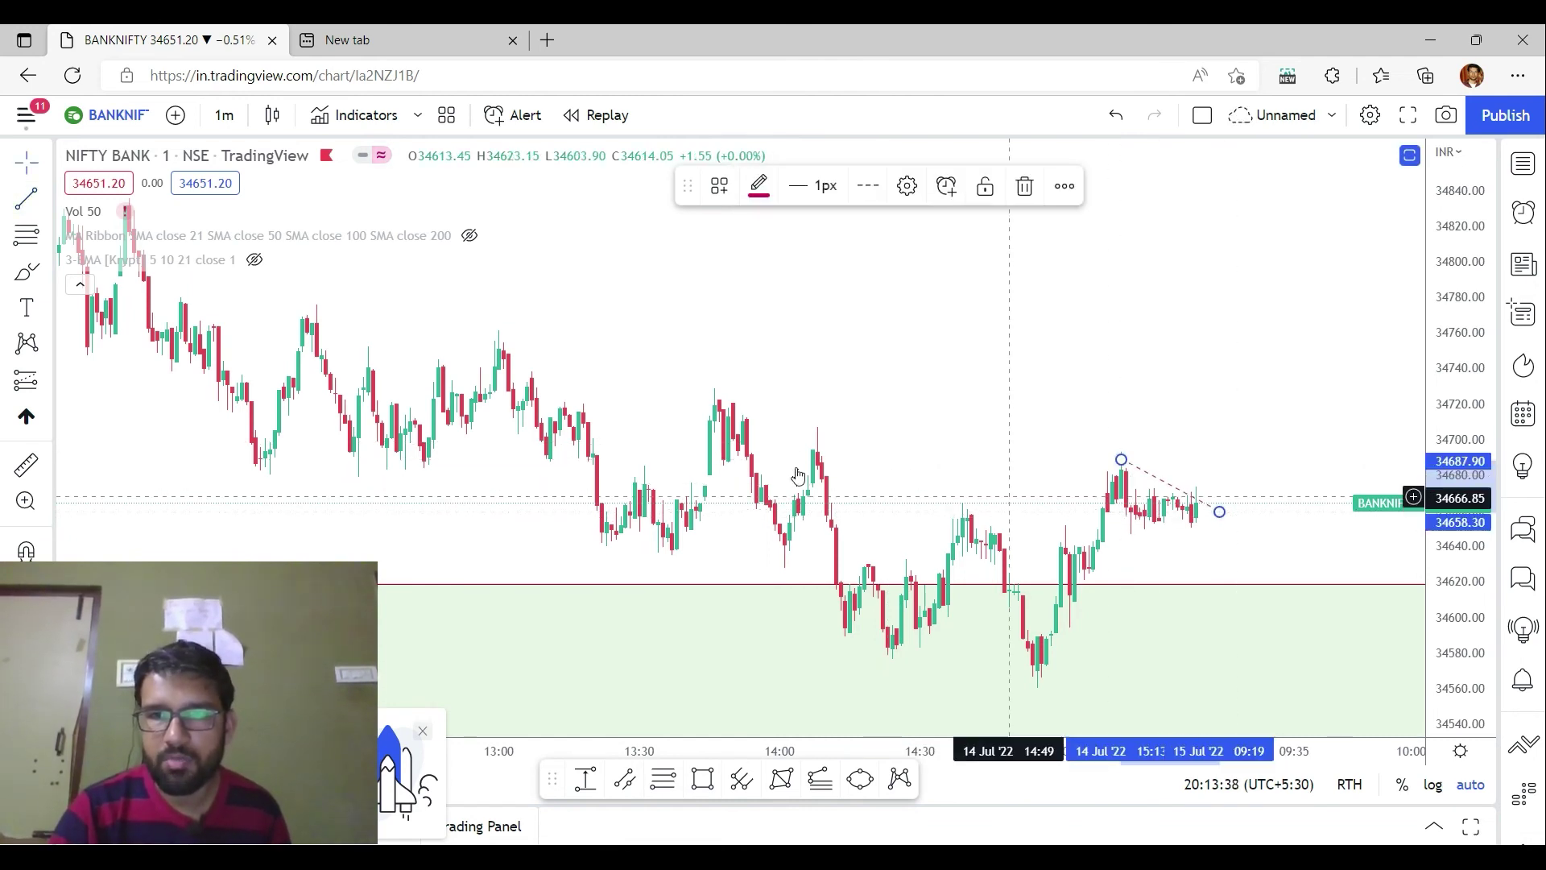
left_click(47, 199)
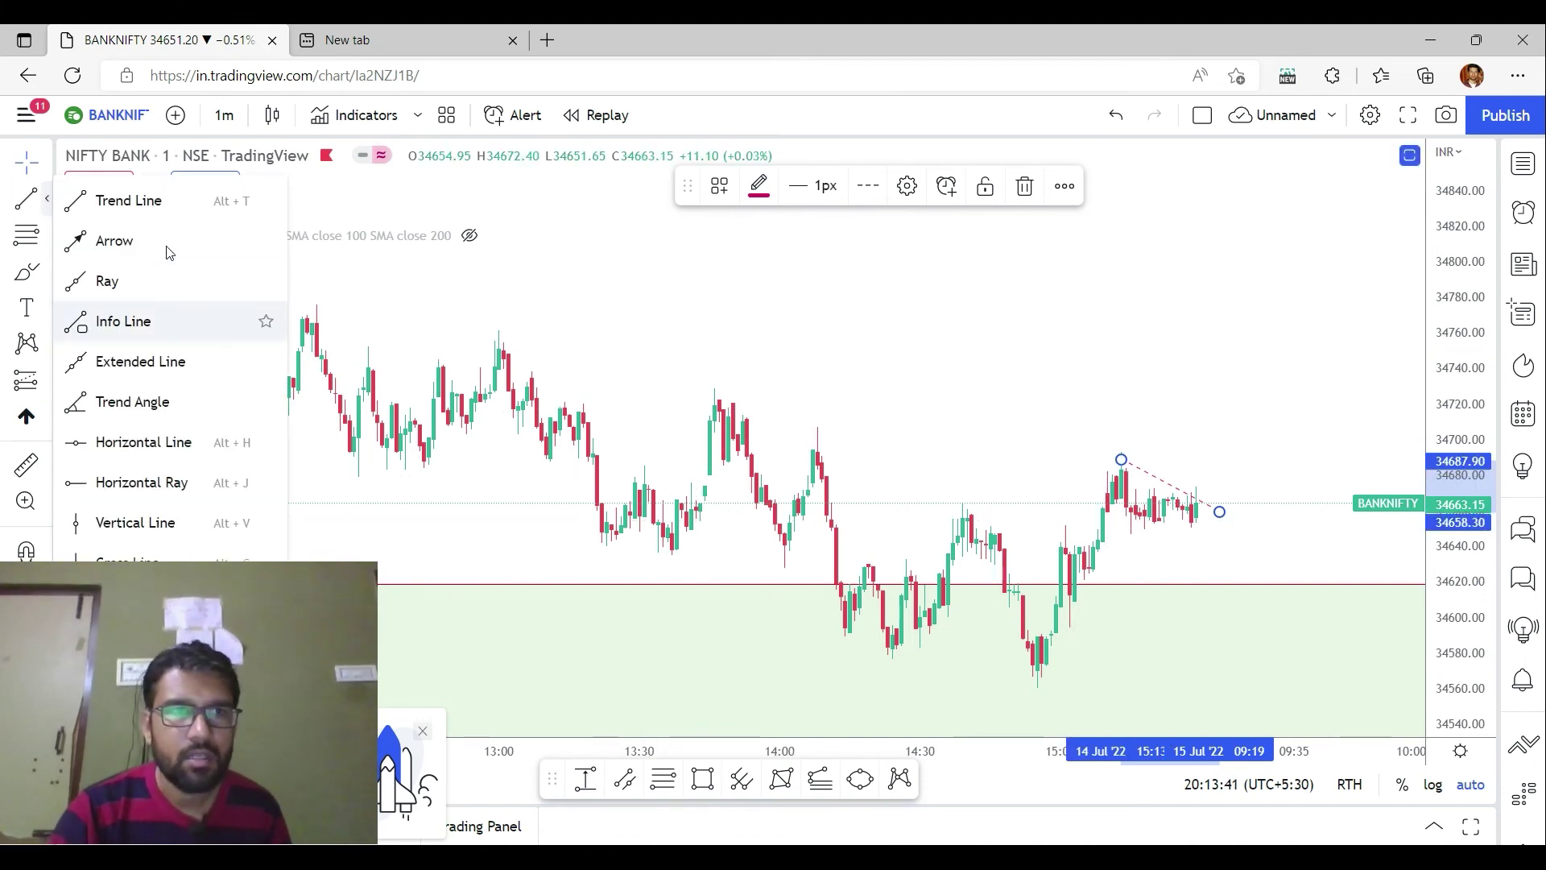
left_click(133, 201)
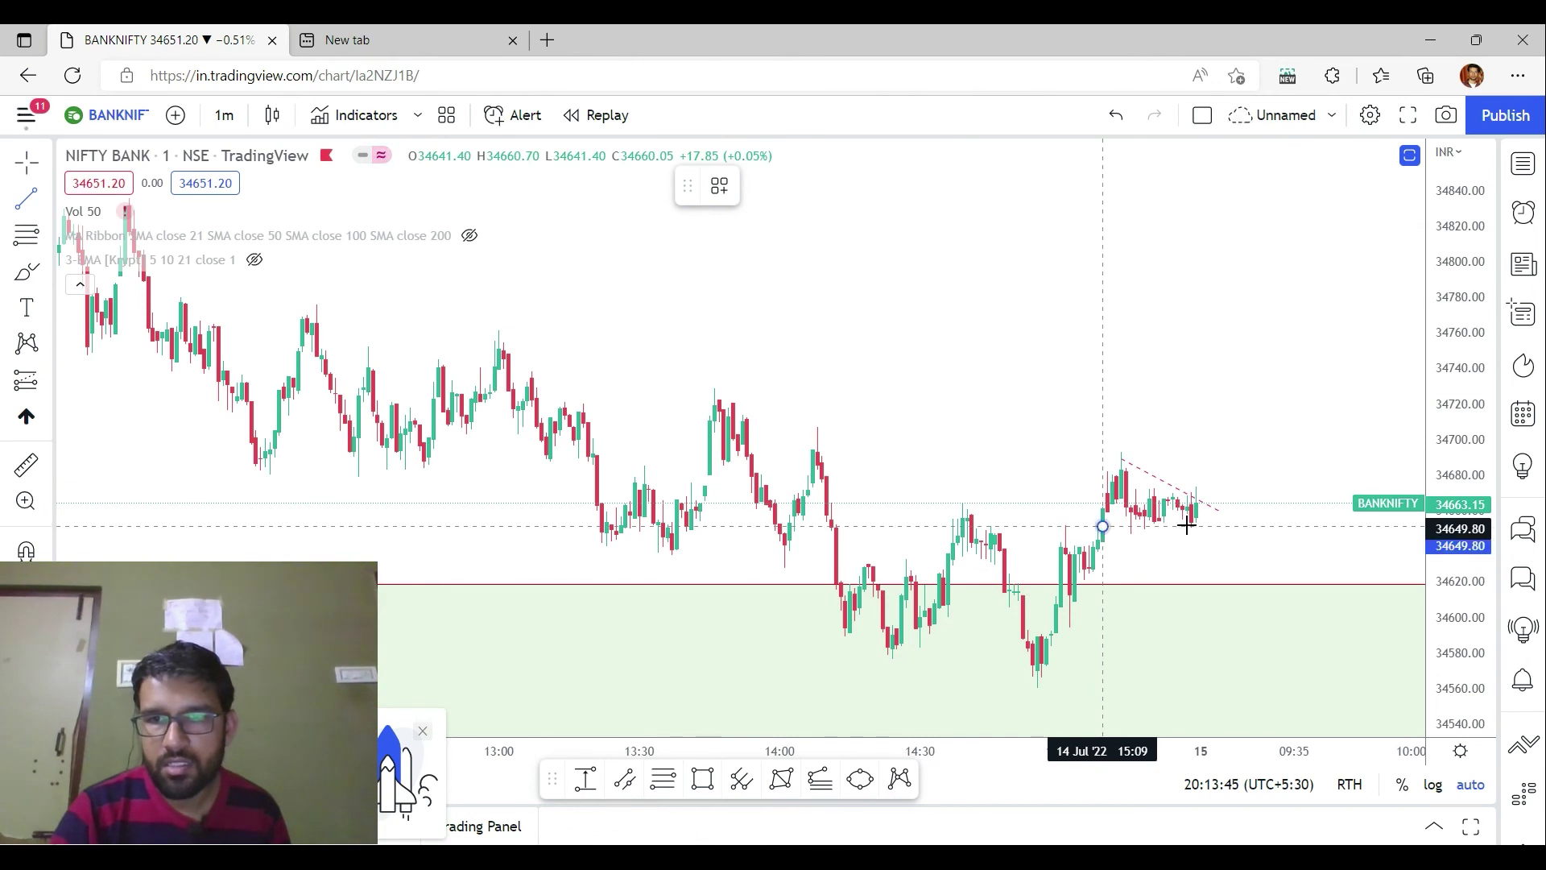
left_click(1250, 526)
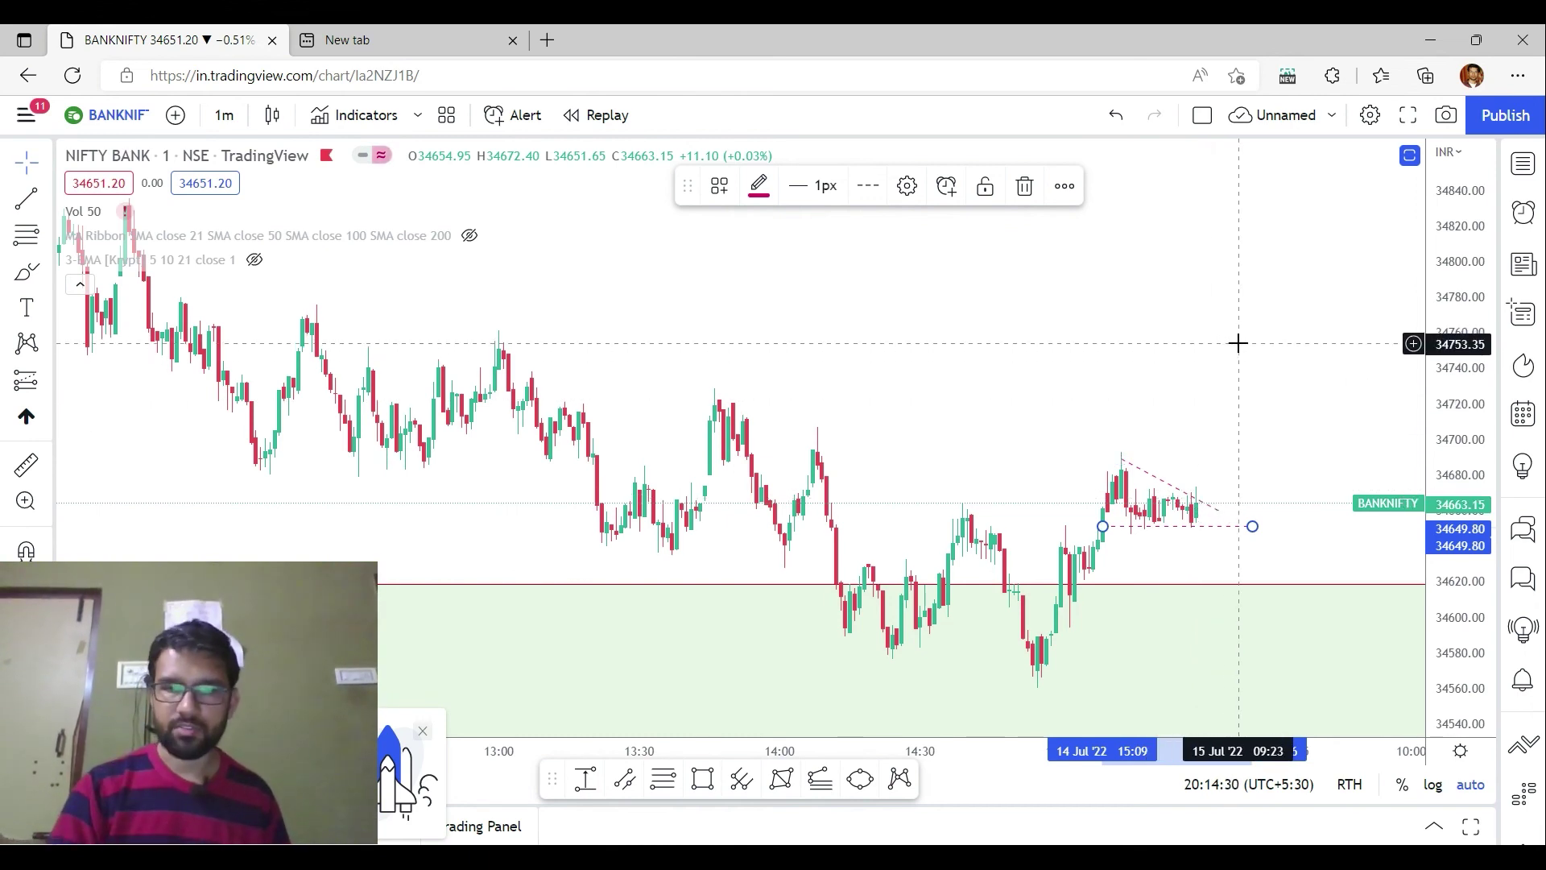
- Switch back to the Bank Nifty levels table in the nifty daily presentation in PowerPoint
key("alt+Tab")
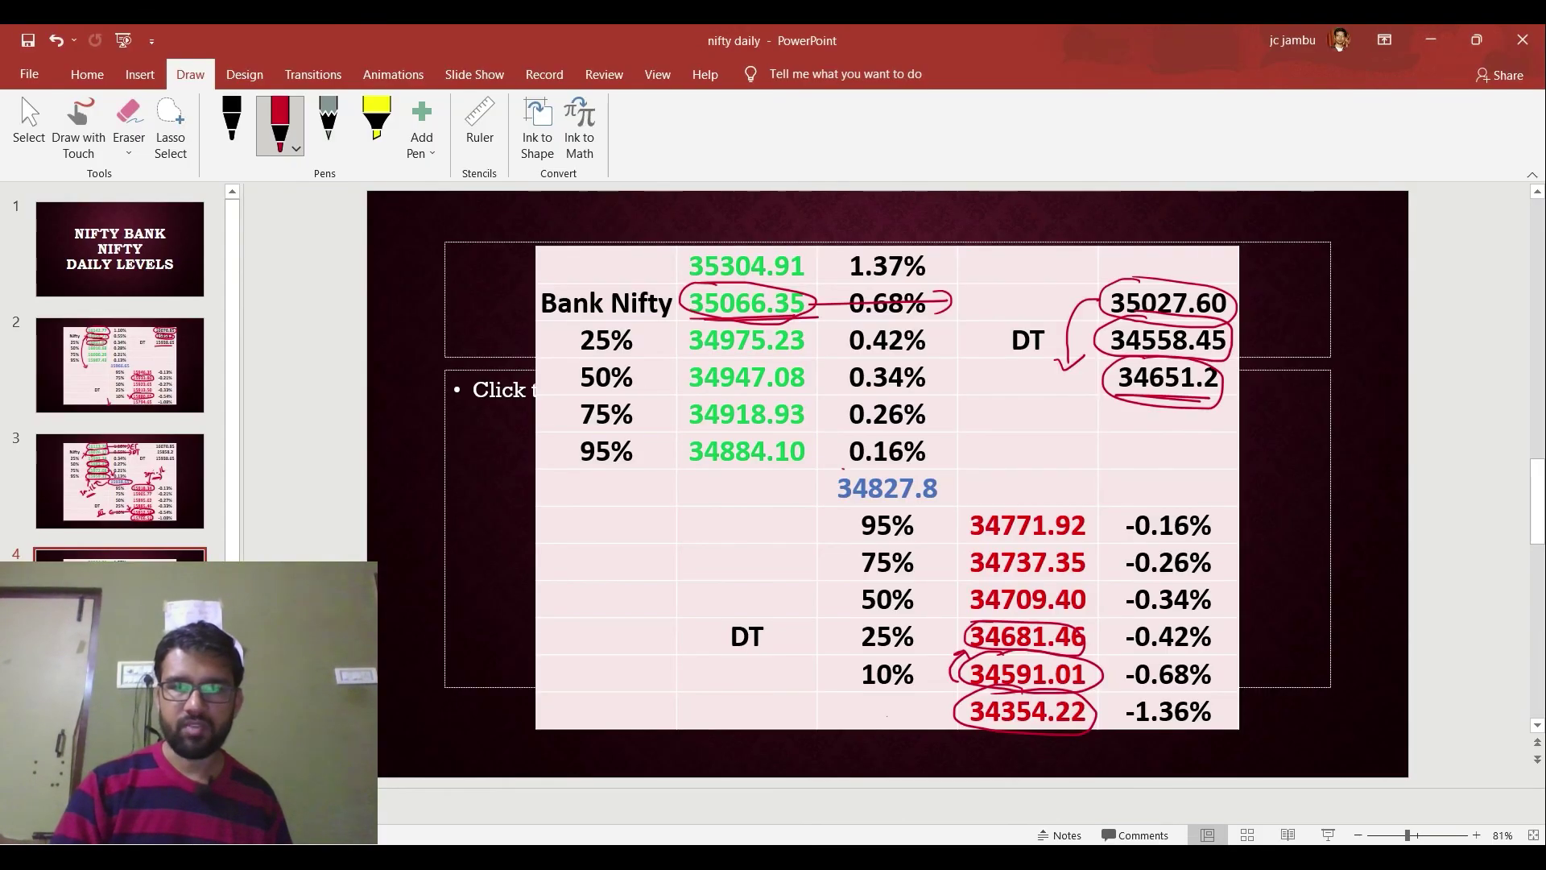